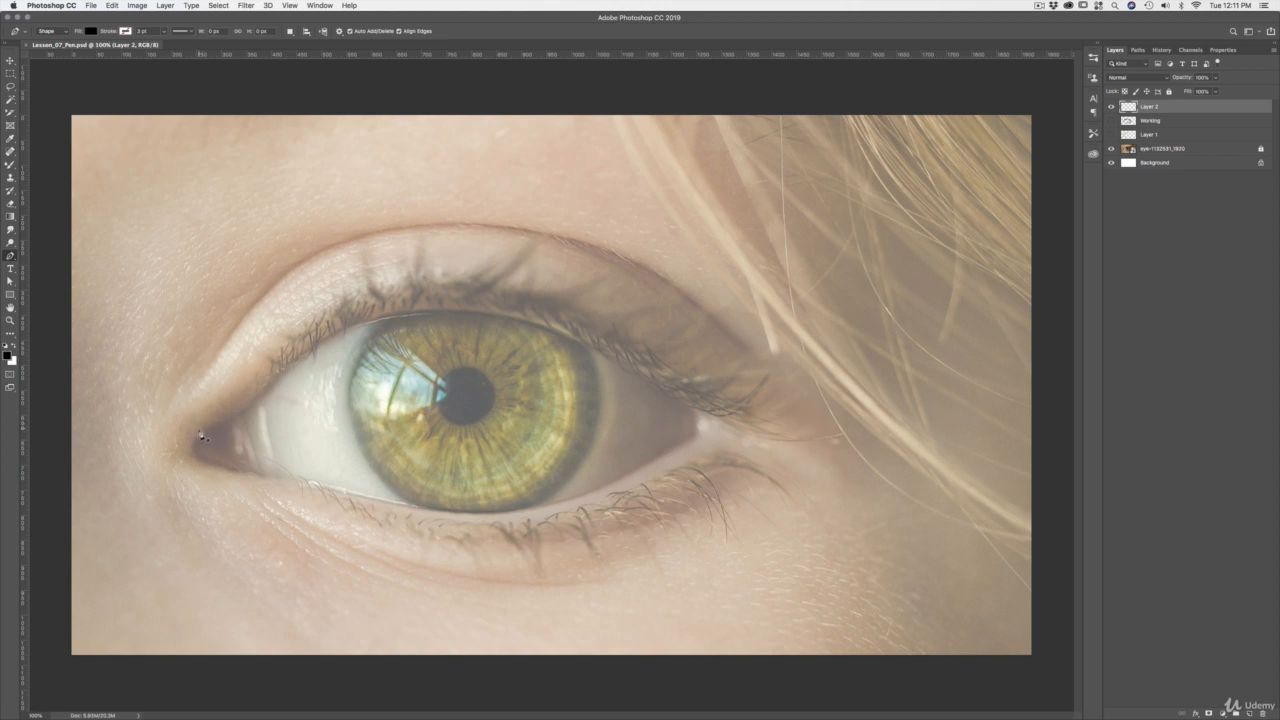
Draw a closed four-sided Pen tool shape about 451 by 315 px from the upper lid to the pupil and reduce its layer fill to 1%.
left_click(504, 219)
left_click(594, 297)
left_click(463, 379)
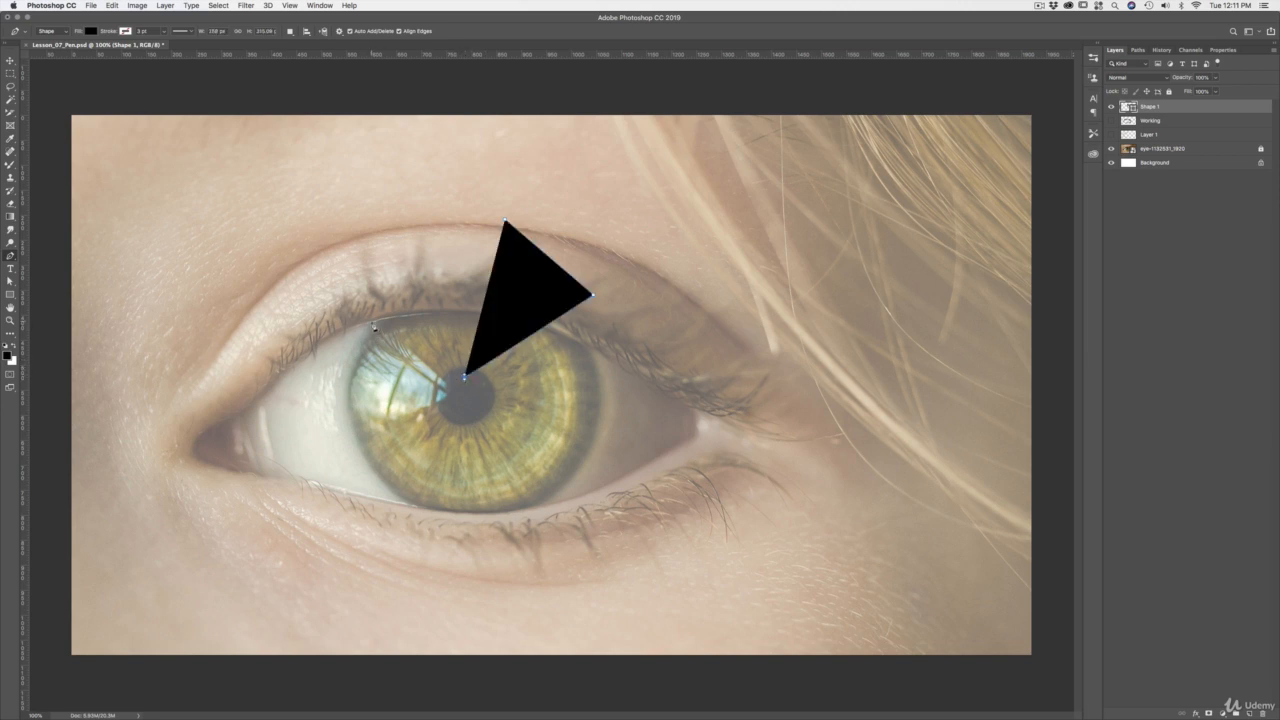
left_click(371, 319)
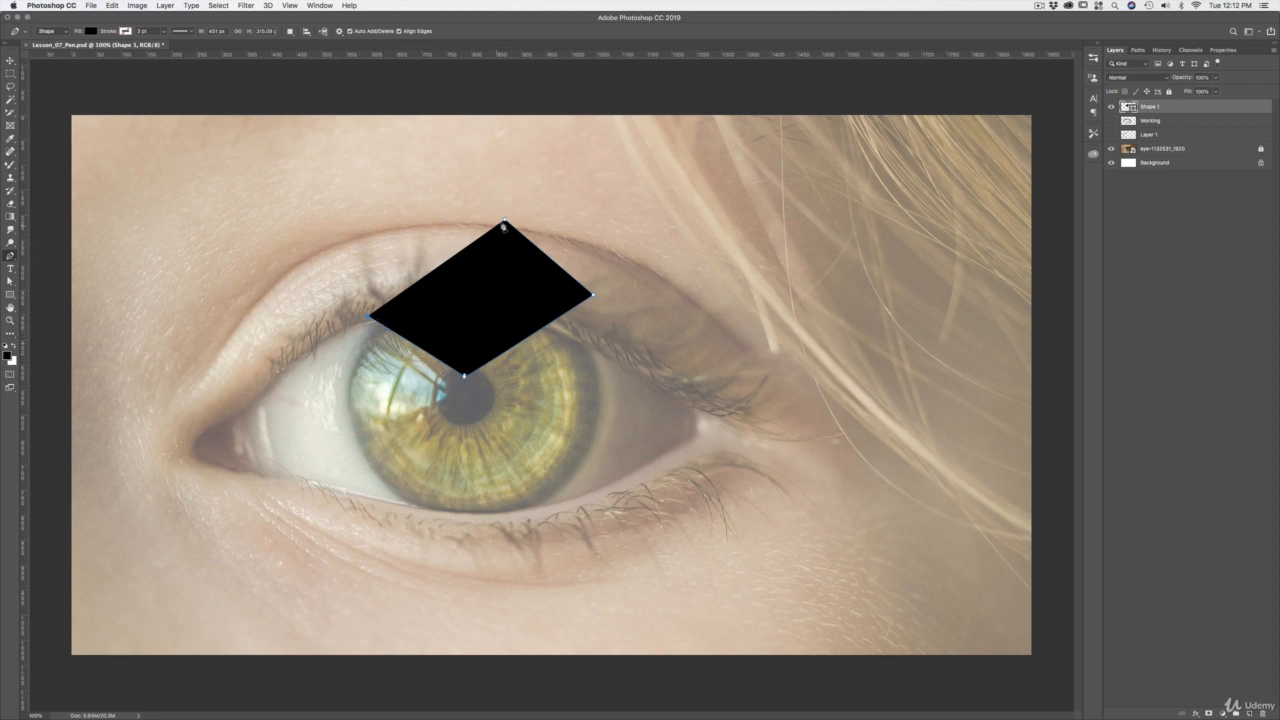
left_click(505, 222)
left_click_drag(1191, 92, 1157, 95)
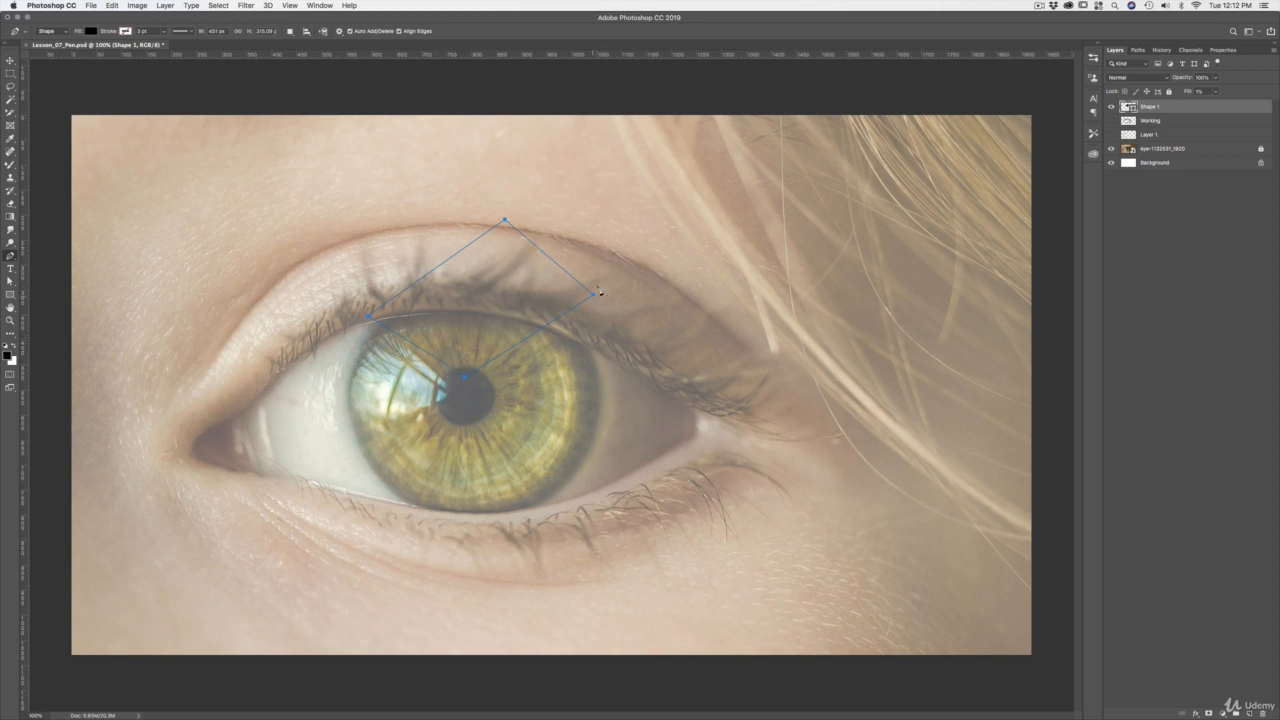
Add extra anchor points along the straight edges of the four-sided path with the Pen tool.
left_click(451, 259)
left_click(548, 258)
left_click(538, 332)
left_click(545, 256)
Remove the extra anchor points from the path's edges with the Delete Anchor Point tool.
right_click(11, 256)
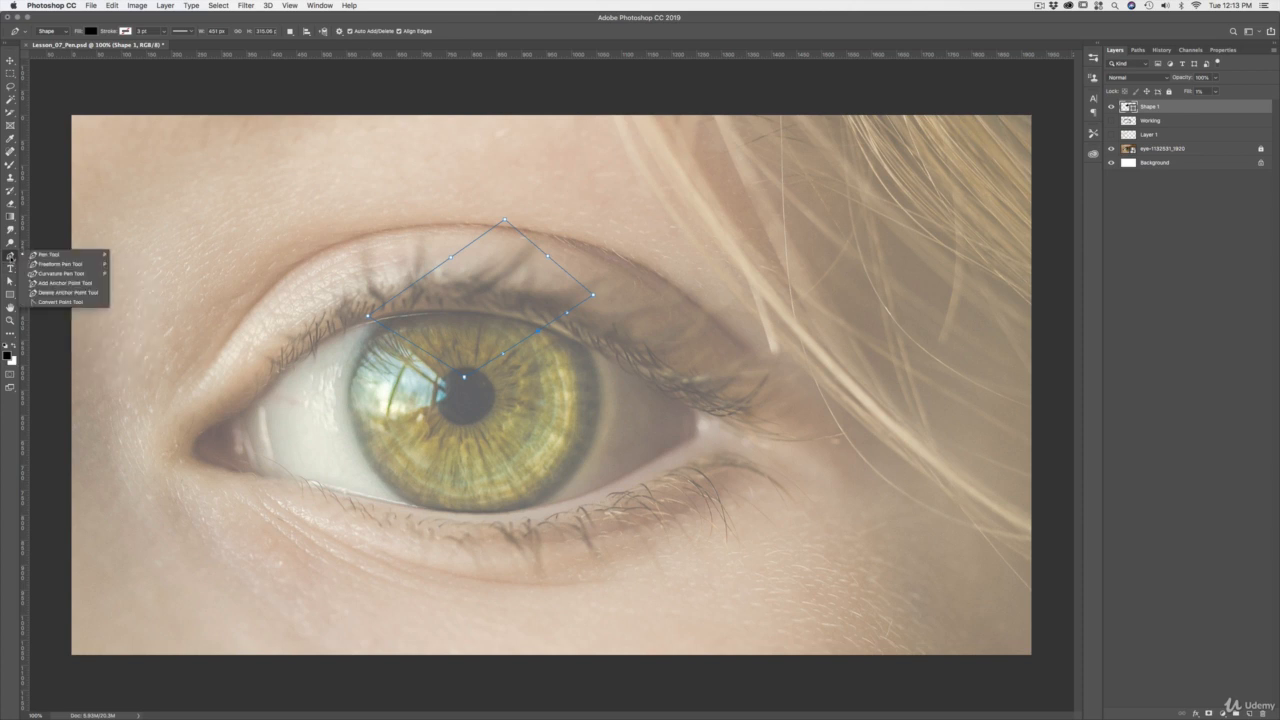
left_click(62, 293)
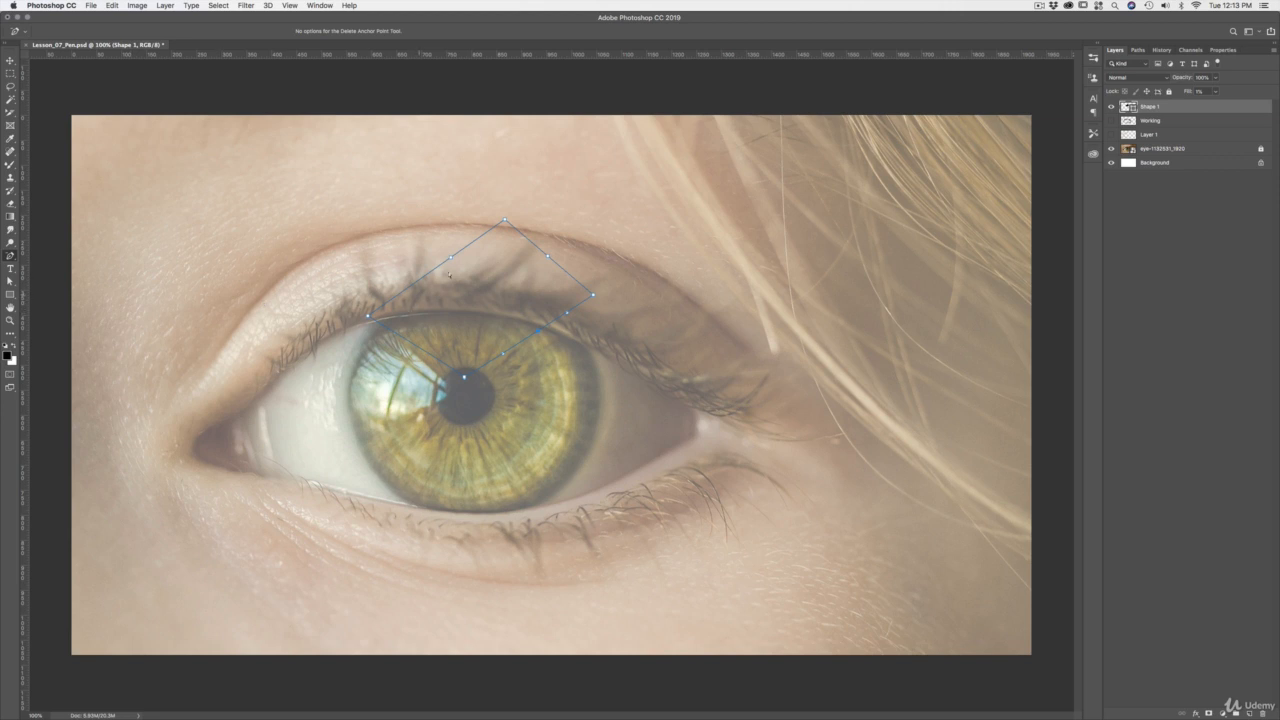
left_click(451, 260)
Insert new anchor points on the two upper edges of the path with the Add Anchor Point tool.
left_click(11, 256)
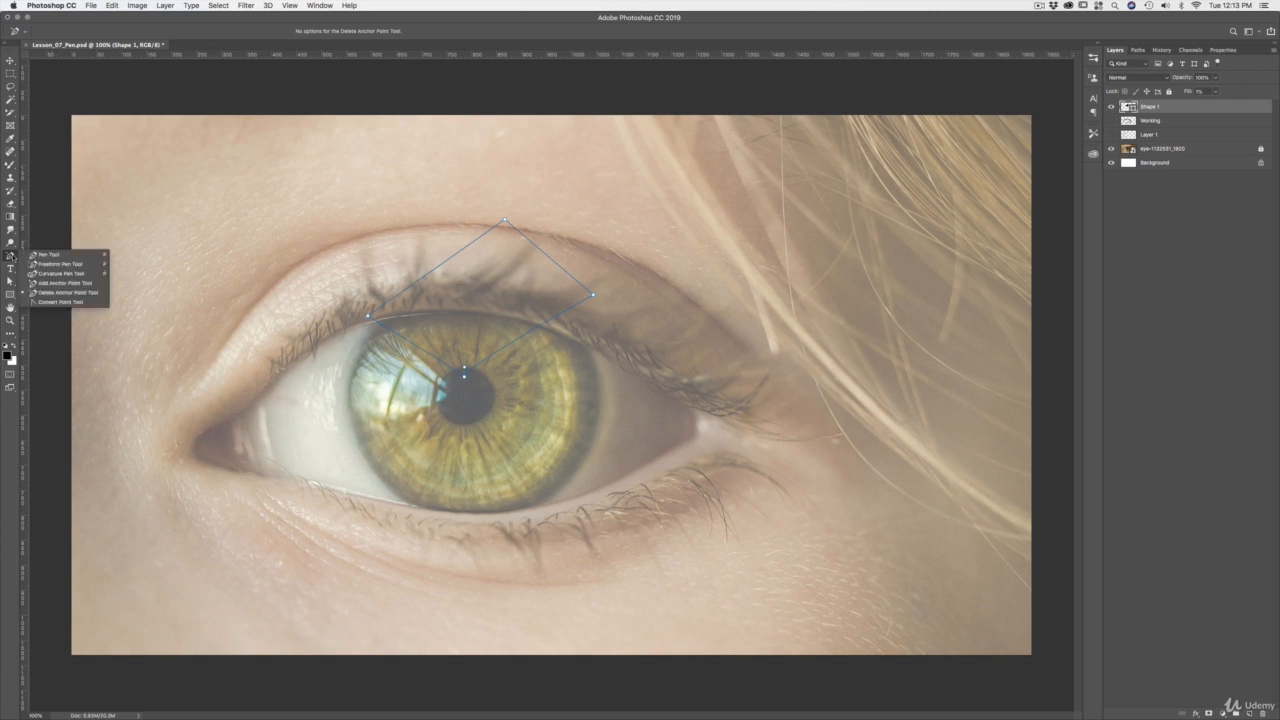
left_click(41, 283)
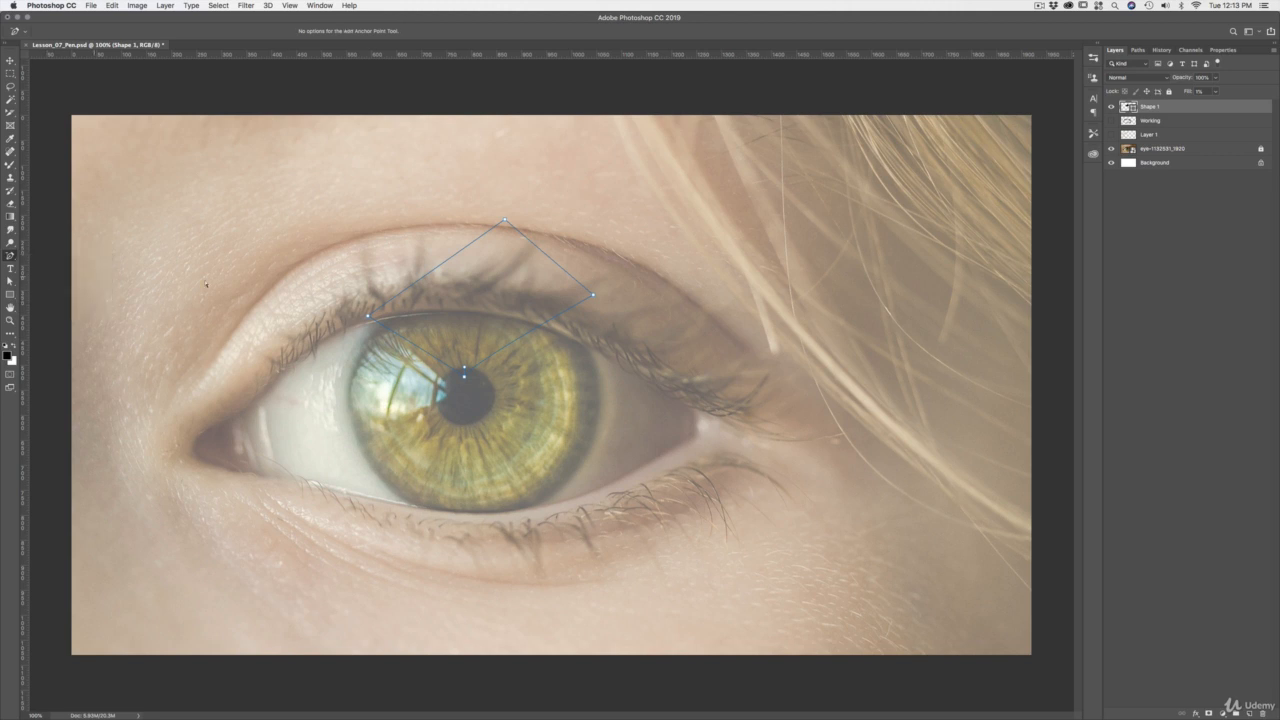
left_click(440, 266)
left_click(545, 254)
Reshape the upper half of the path by pulling its top corner and both upper-edge anchor points outward with the Direct Selection tool.
left_click(10, 282)
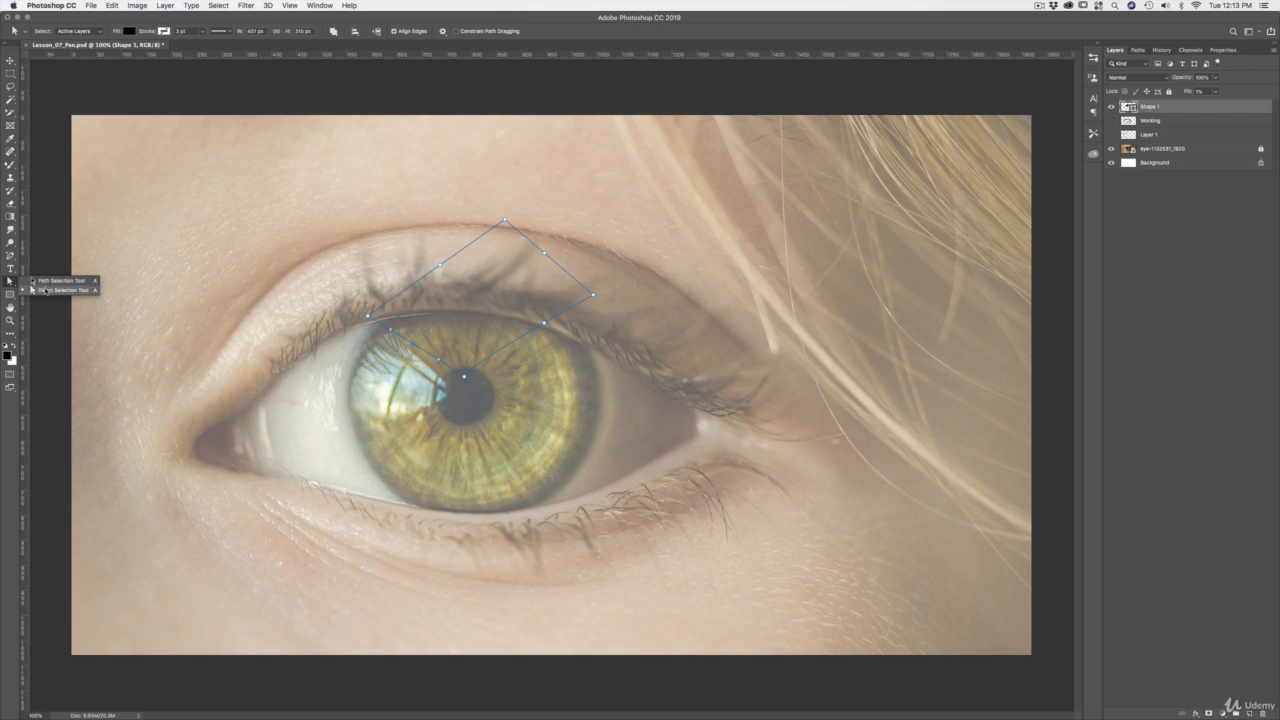
left_click(46, 290)
left_click(14, 283)
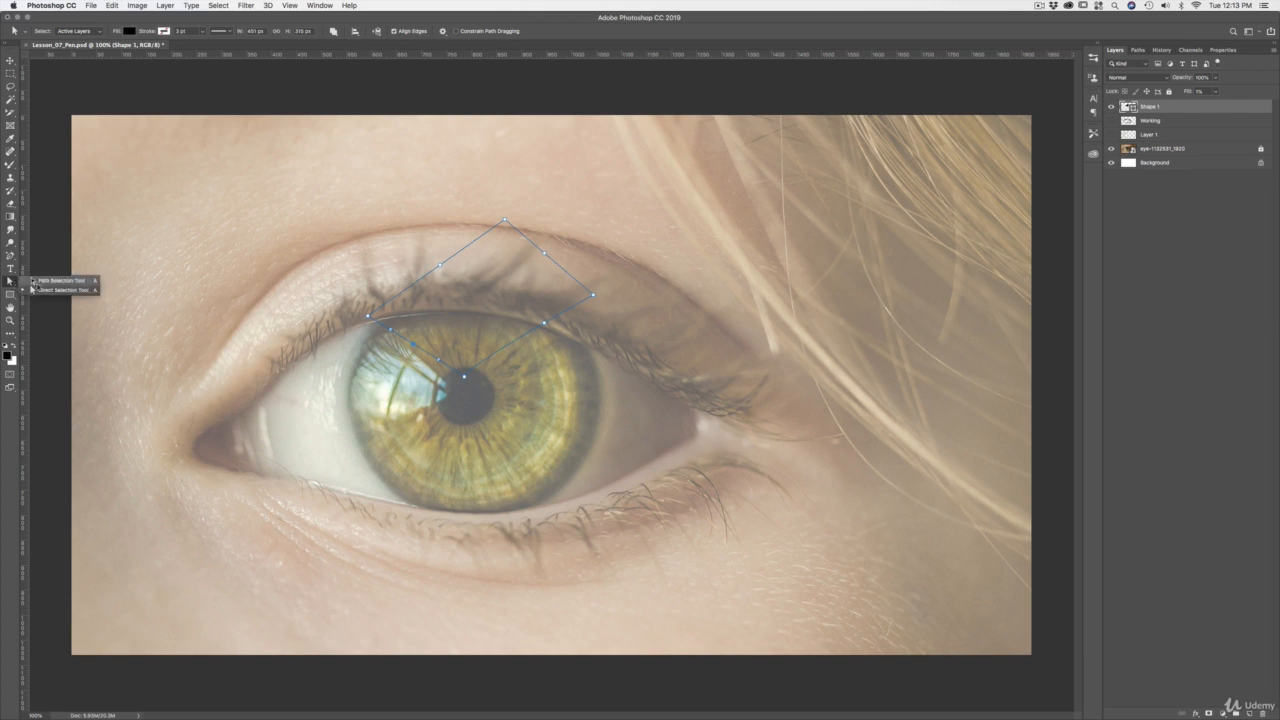
left_click(36, 282)
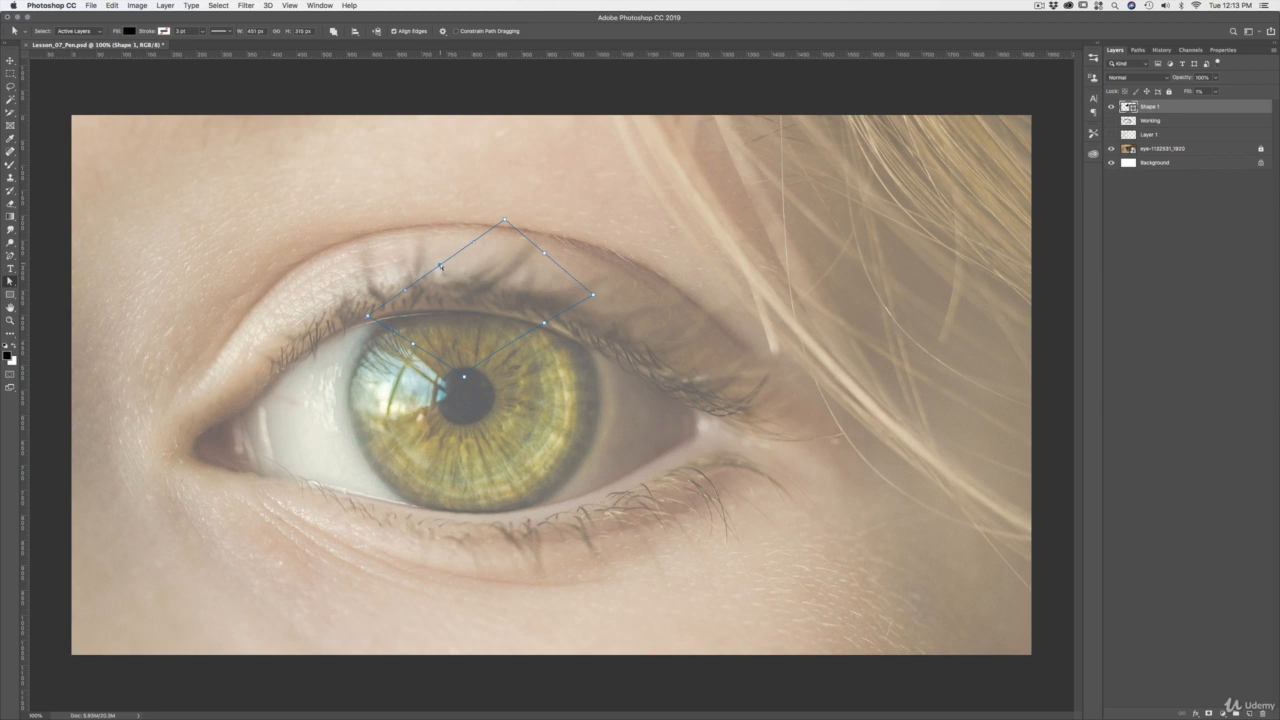
left_click_drag(440, 263, 426, 243)
left_click_drag(508, 225, 531, 200)
left_click(552, 251)
left_click_drag(552, 251, 586, 243)
Move the whole path slightly down over the eye with the Path Selection tool.
left_click_drag(9, 282, 32, 289)
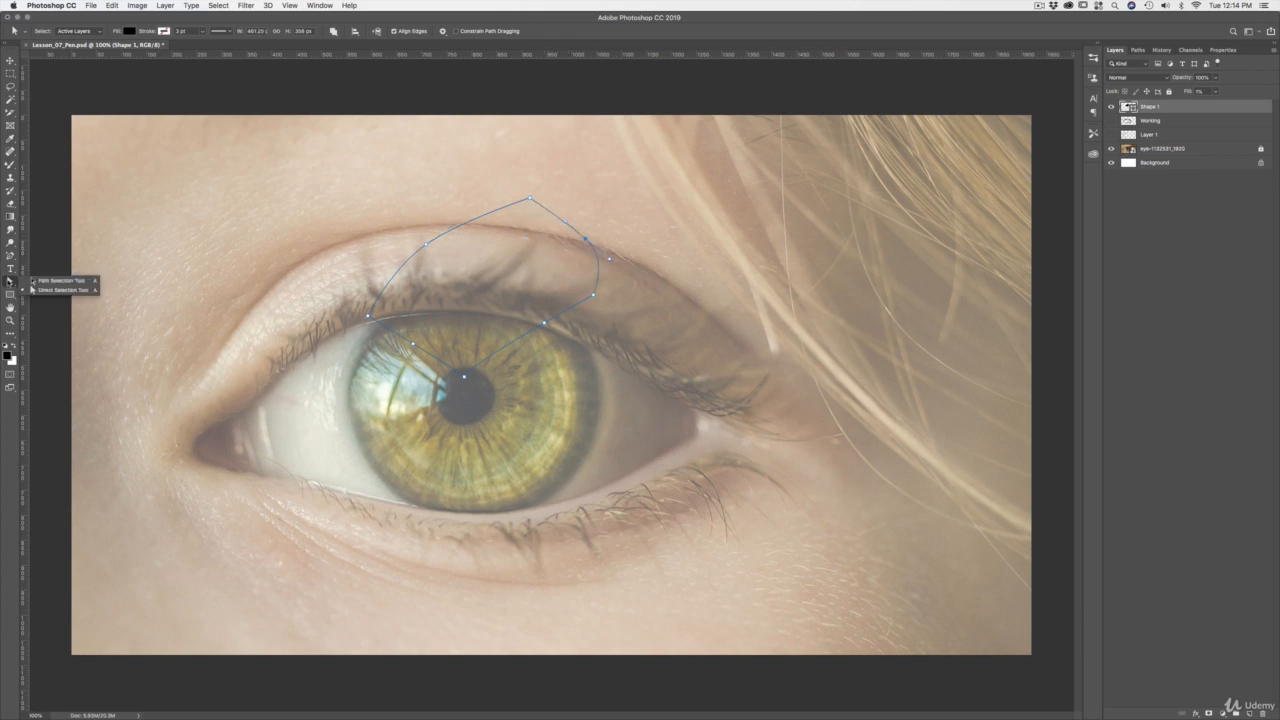
left_click(34, 289)
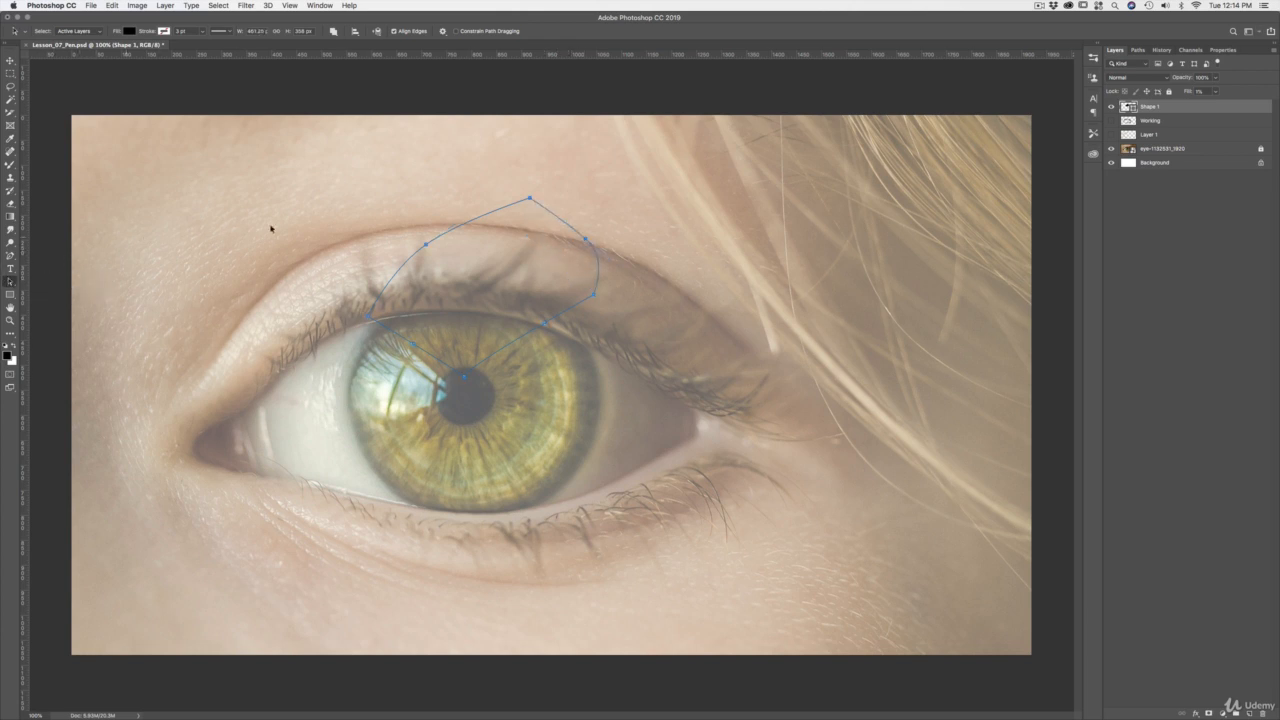
mouse_move(426, 244)
left_mouse_down()
mouse_move(395, 262)
mouse_move(395, 303)
mouse_move(503, 300)
mouse_move(452, 224)
mouse_move(352, 214)
mouse_move(340, 270)
mouse_move(448, 303)
mouse_move(457, 245)
mouse_move(411, 251)
left_mouse_up()
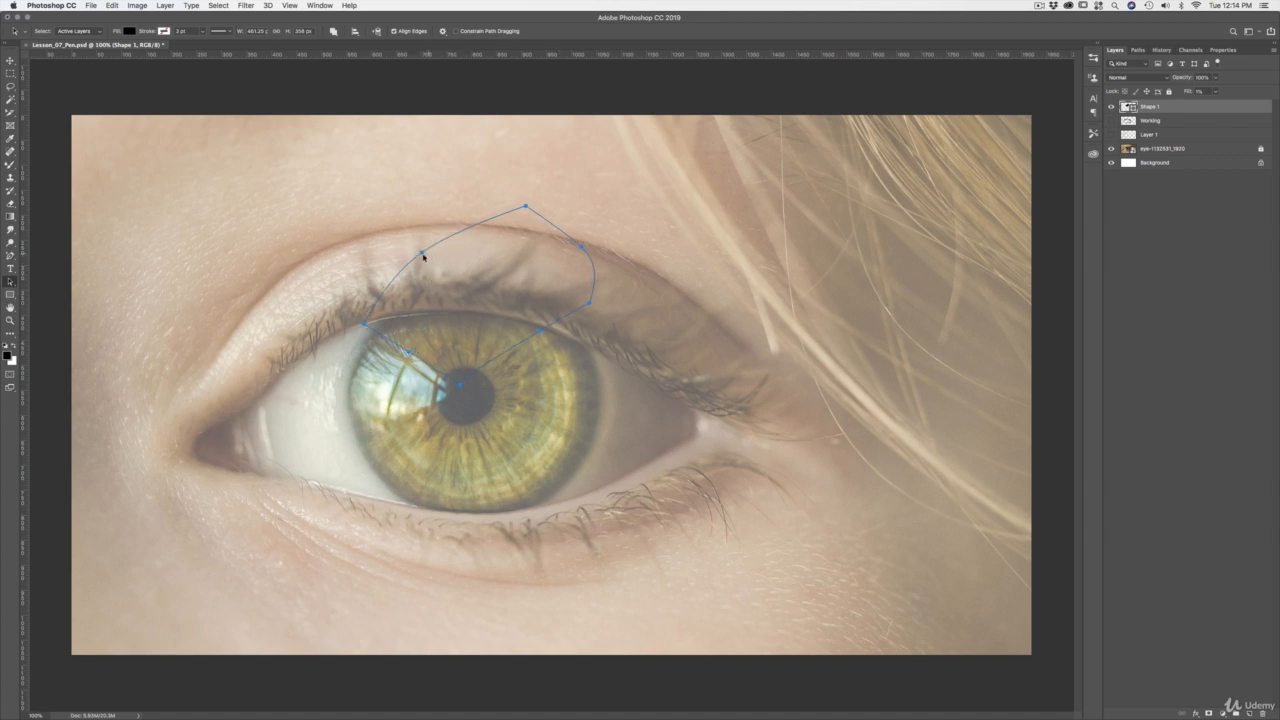
left_click_drag(422, 254, 424, 262)
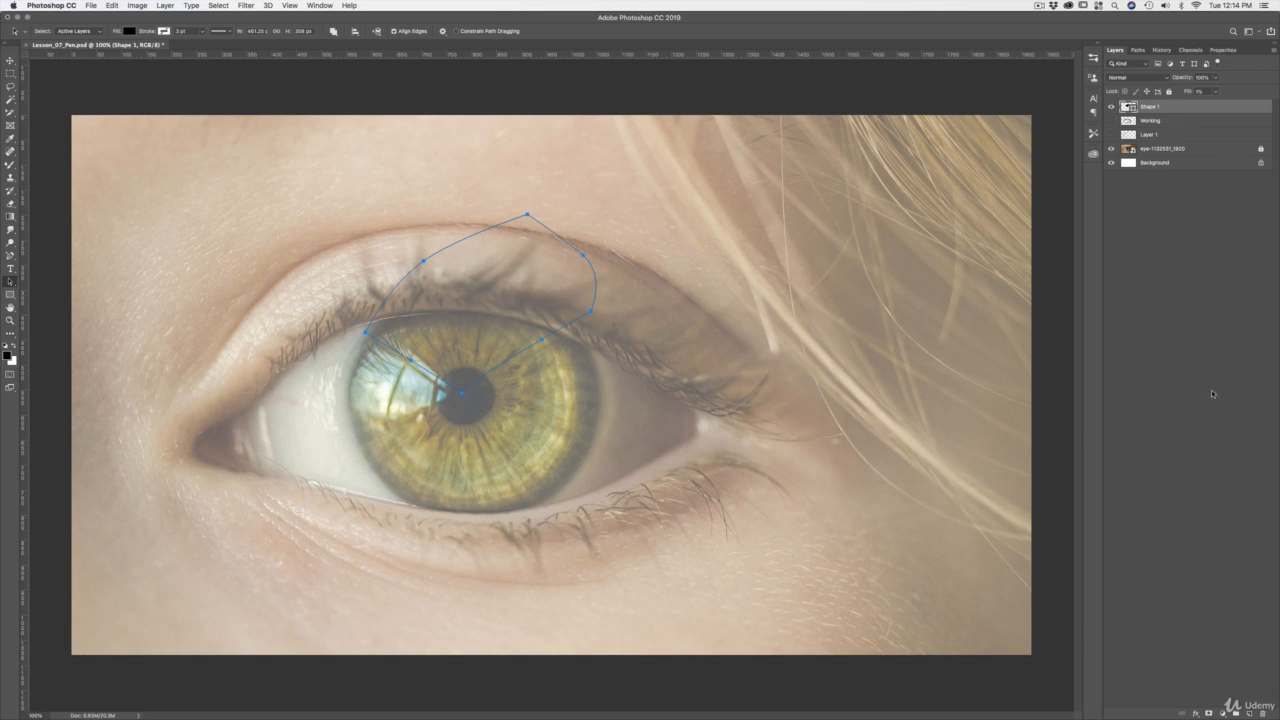
Delete the practice shape layer and add a new empty layer above the Working layer.
left_click(1261, 712)
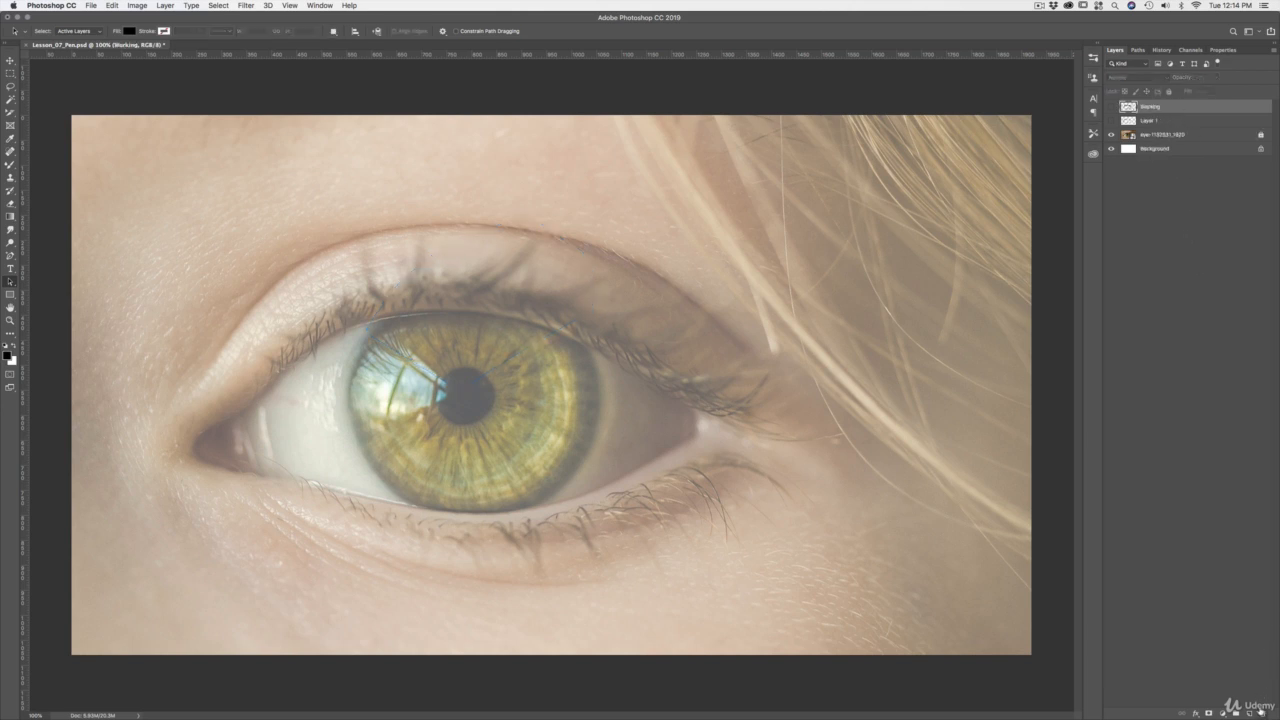
left_click(1249, 712)
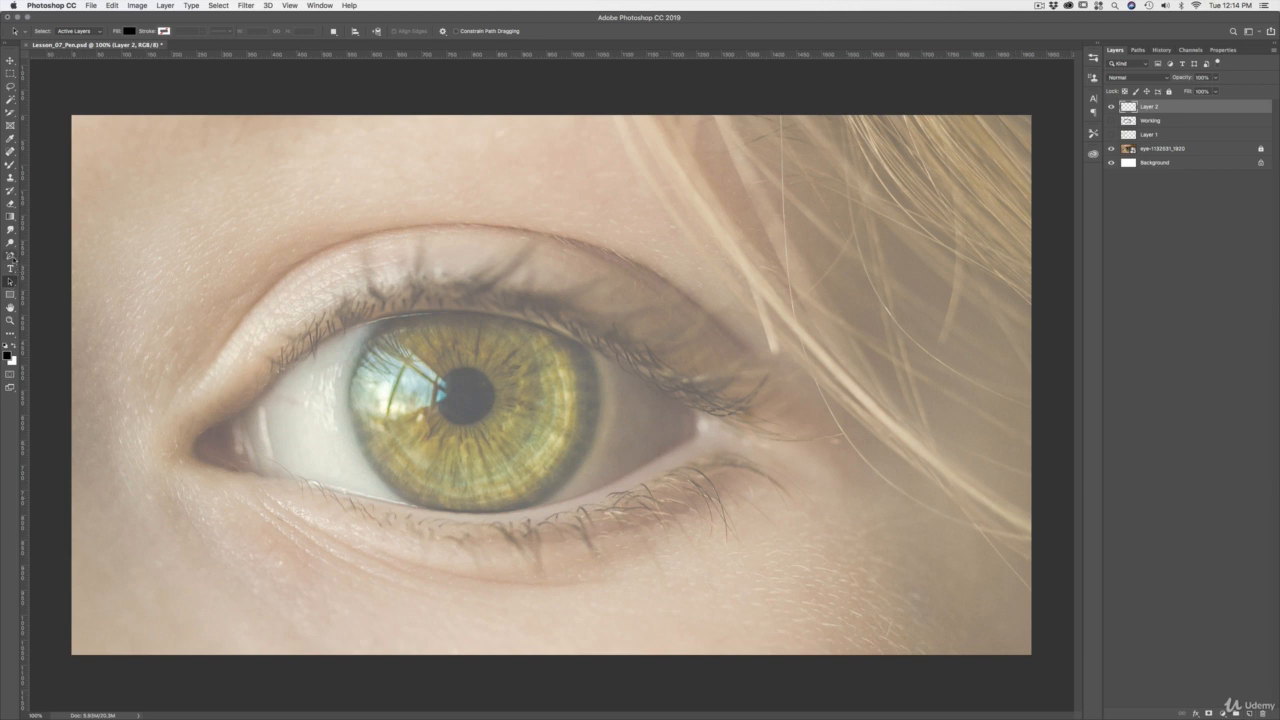
Trace the upper lash line with curved Pen tool segments from the inner corner to the iris's far edge, and set the layer fill to 0%.
left_click(10, 256)
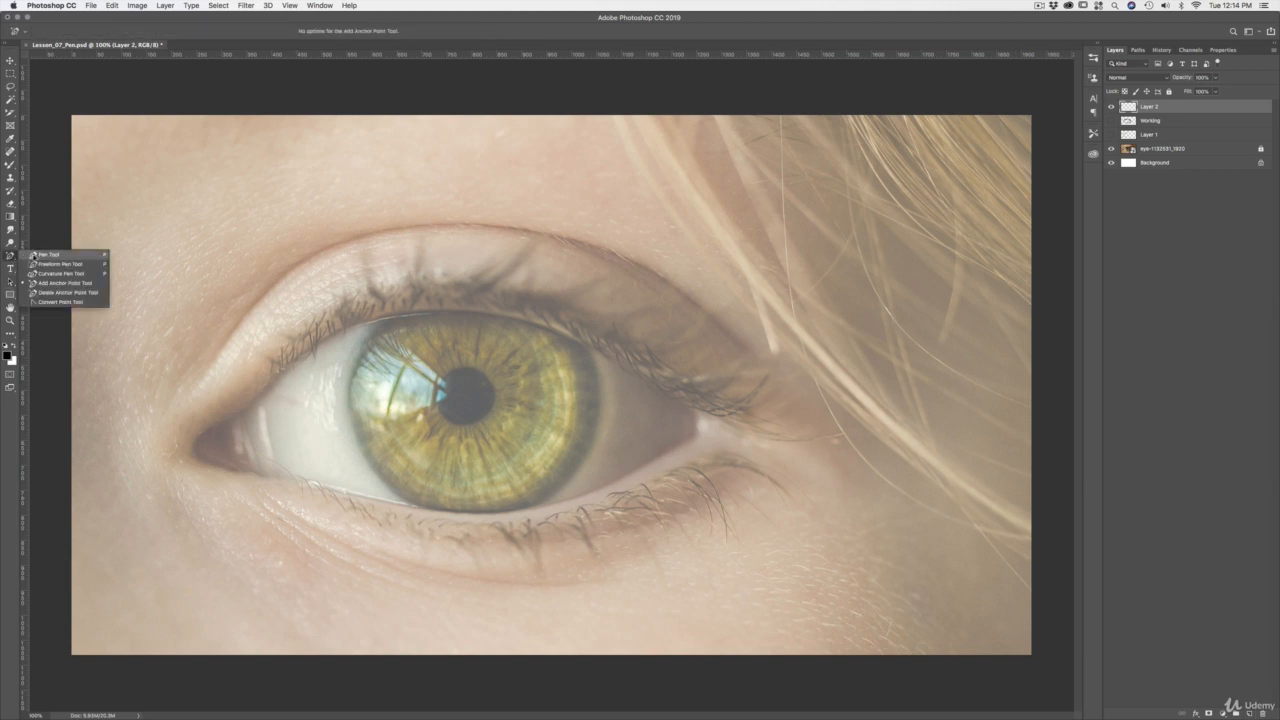
left_click(34, 255)
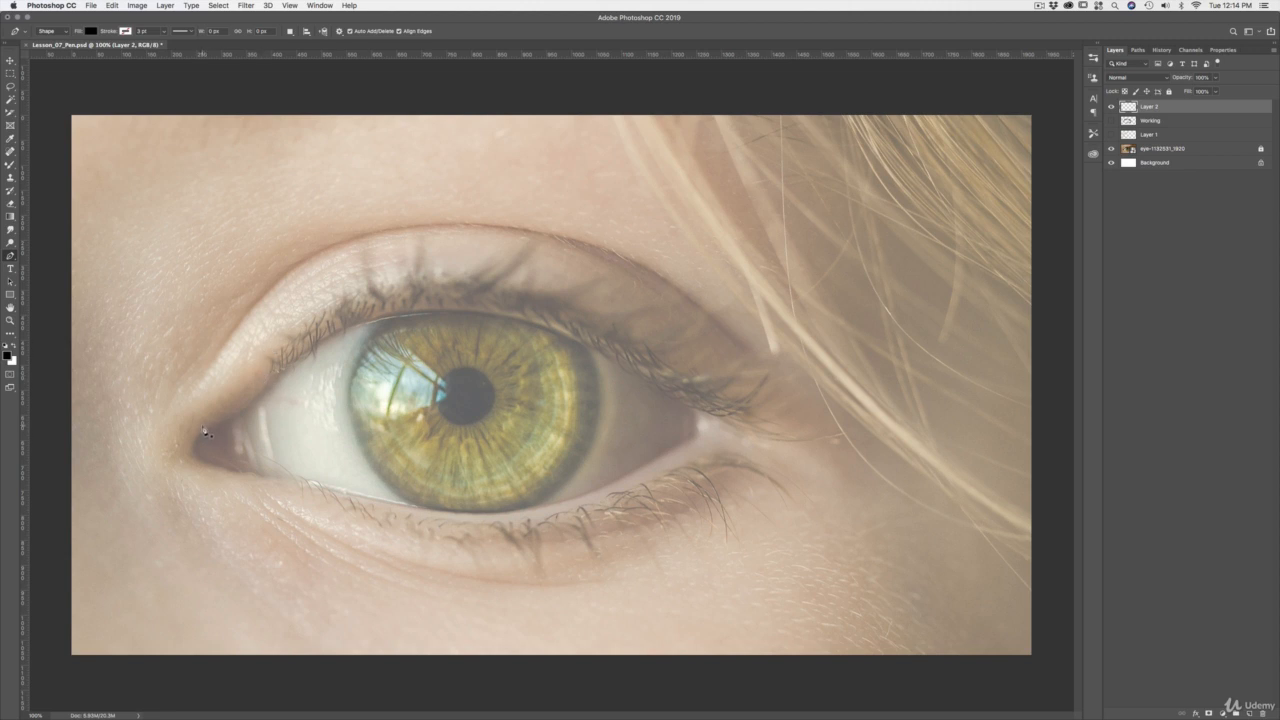
left_click_drag(203, 429, 236, 406)
left_click_drag(323, 340, 351, 318)
left_click_drag(464, 308, 503, 315)
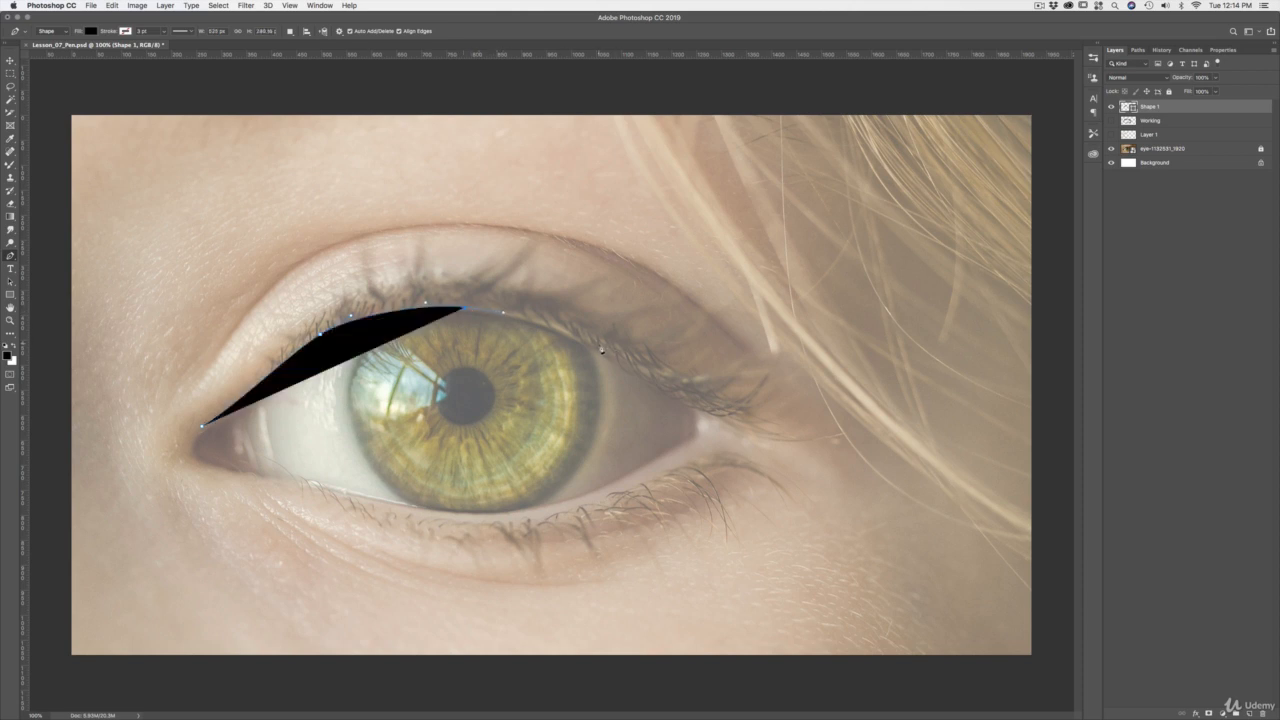
left_click_drag(602, 349, 628, 358)
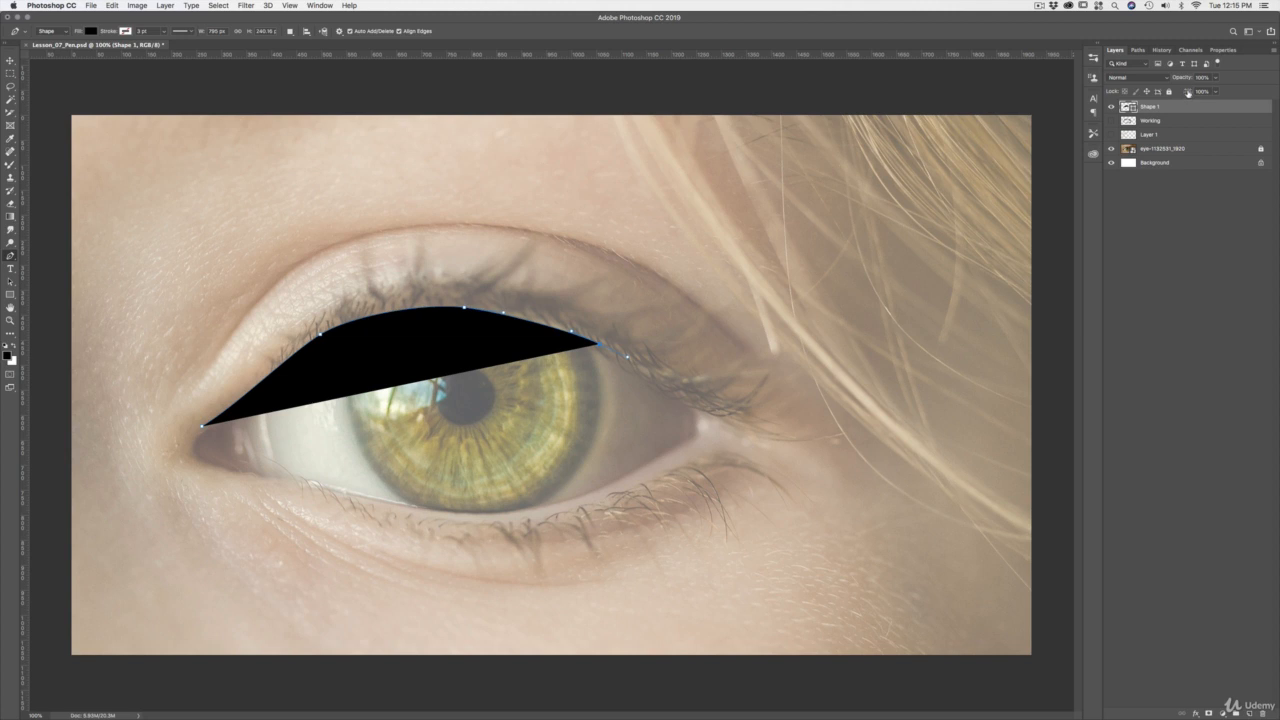
left_click_drag(1187, 92, 1150, 94)
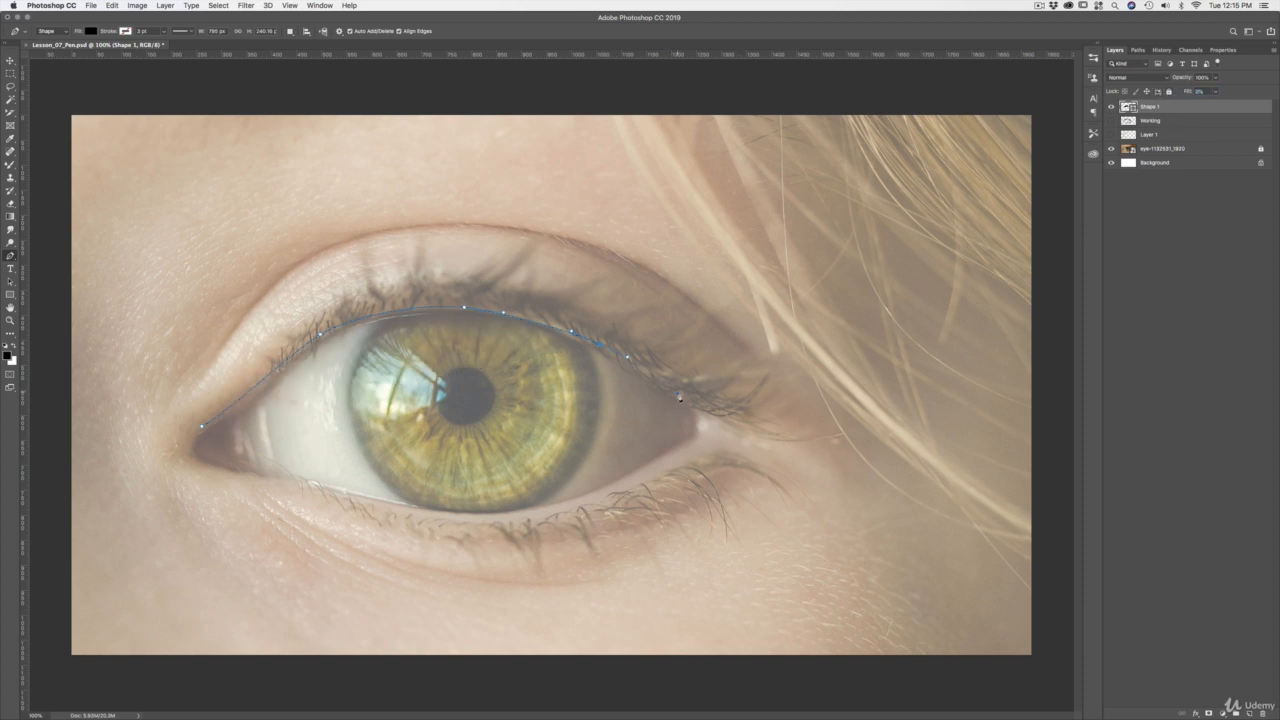
Continue the outline around the outer corner and back along the lower lid to the inner corner.
left_click_drag(678, 393, 651, 465)
left_click_drag(406, 508, 259, 481)
left_click(213, 469)
left_click_drag(213, 469, 206, 466)
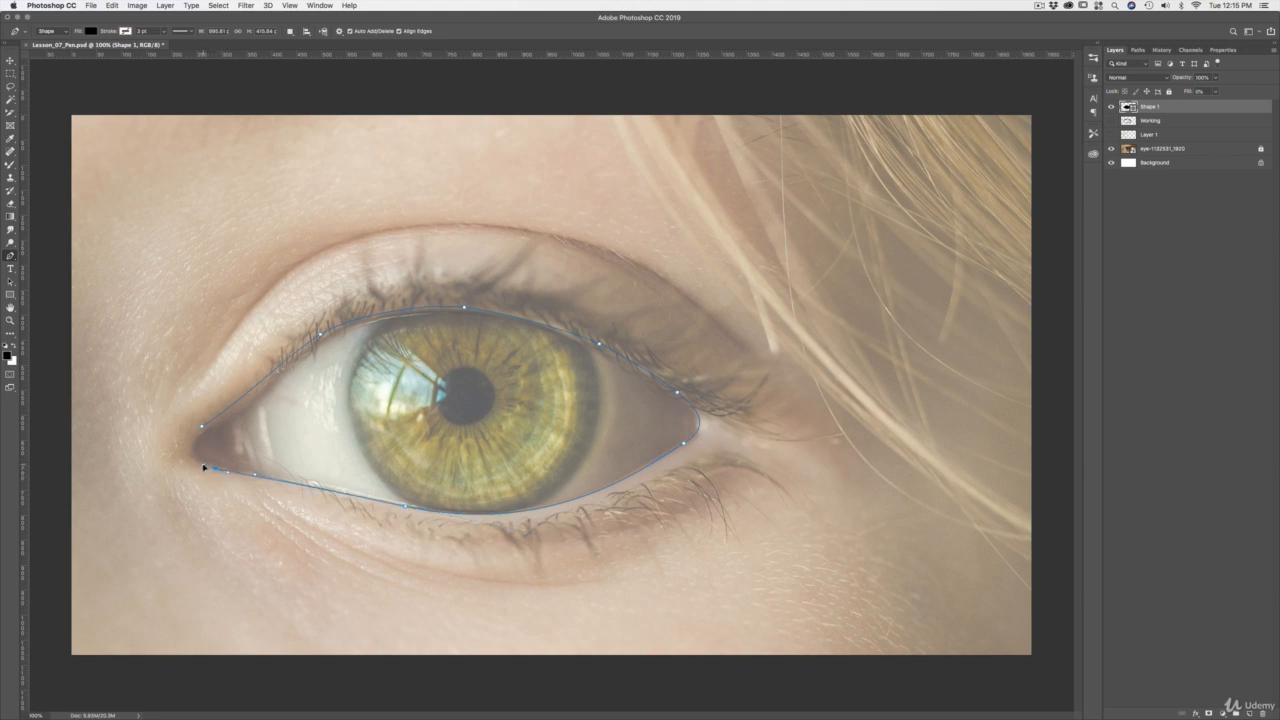
Close the eye outline with a curved segment at the inner corner and set the shape layer's fill to 100%.
left_click(203, 428)
left_click_drag(203, 429, 205, 426)
key("super+z")
left_click(203, 428)
left_click_drag(203, 428, 210, 424)
mouse_move(233, 401)
left_mouse_down()
mouse_move(224, 430)
mouse_move(218, 410)
mouse_move(228, 415)
left_mouse_up()
left_click_drag(1189, 91, 1250, 92)
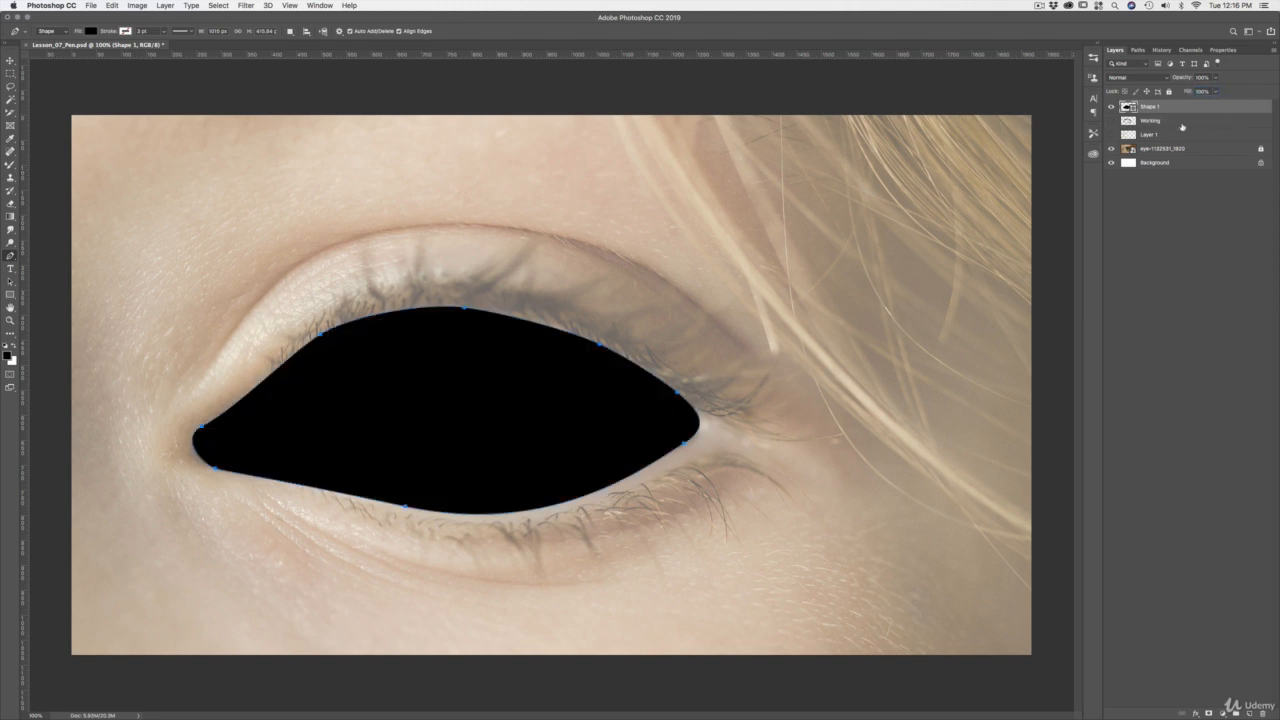
Hide the Shape 1 layer and add a new empty layer directly above the Working layer.
left_click(1178, 121)
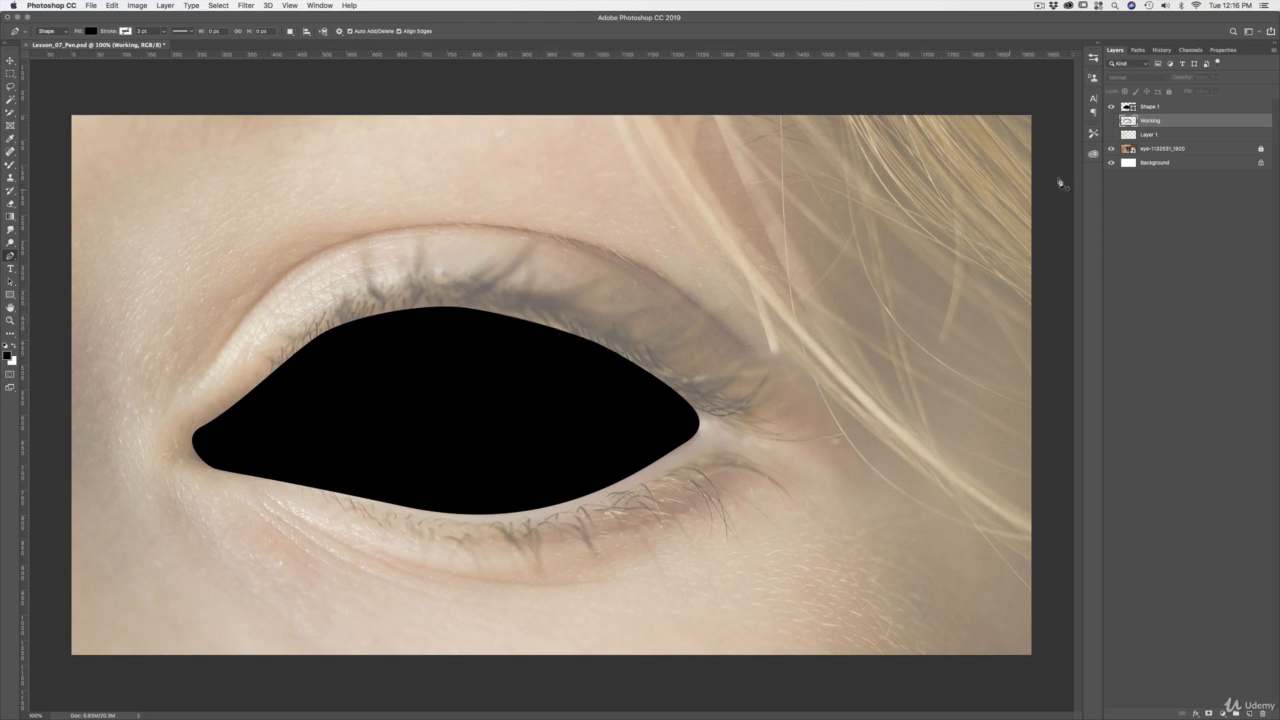
left_click(1111, 106)
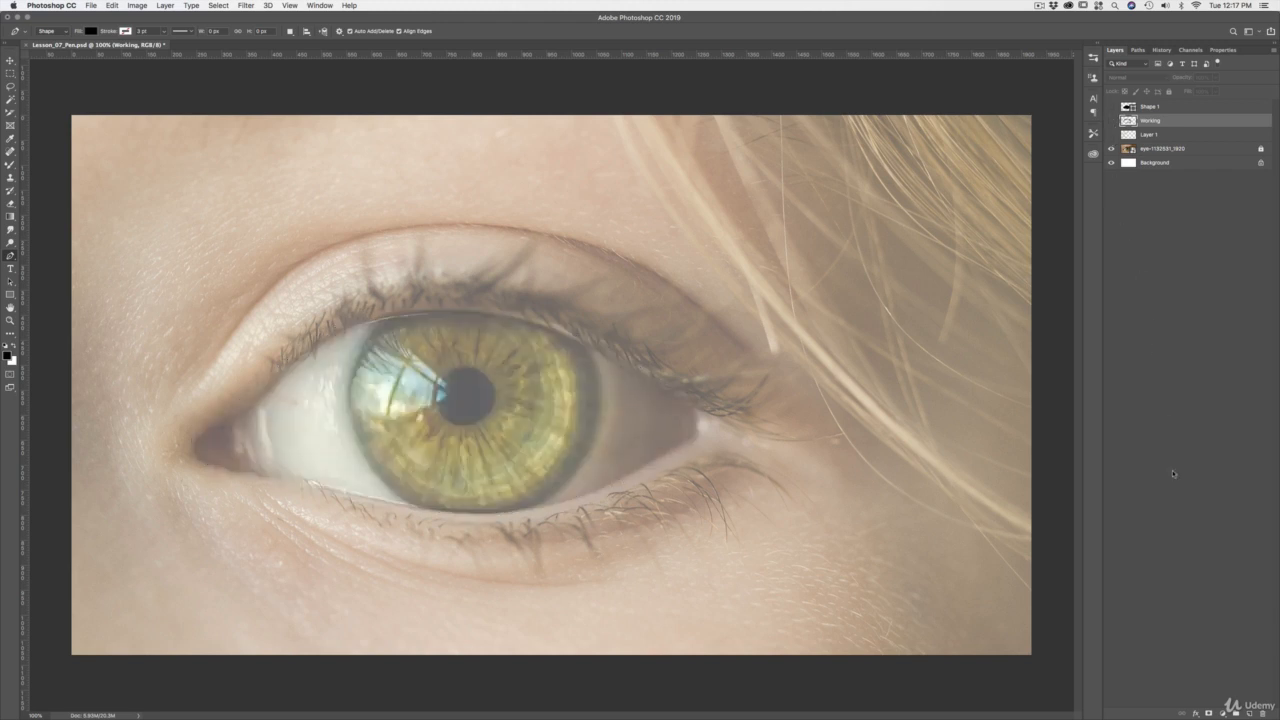
left_click(1250, 713)
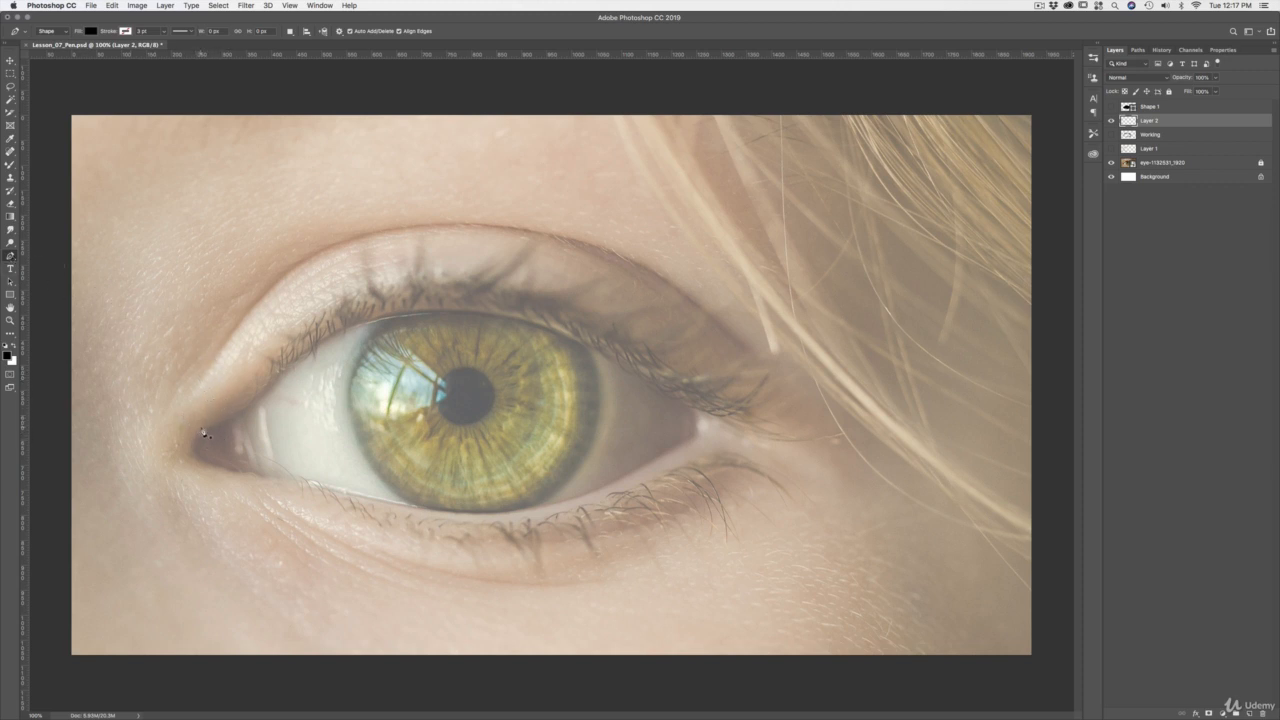
Start a second eye outline with a curved Pen tool segment from the inner corner to the iris's upper edge, and set its fill to 0%.
left_click_drag(204, 431, 222, 417)
left_click_drag(379, 318, 420, 307)
left_click_drag(452, 300, 452, 300)
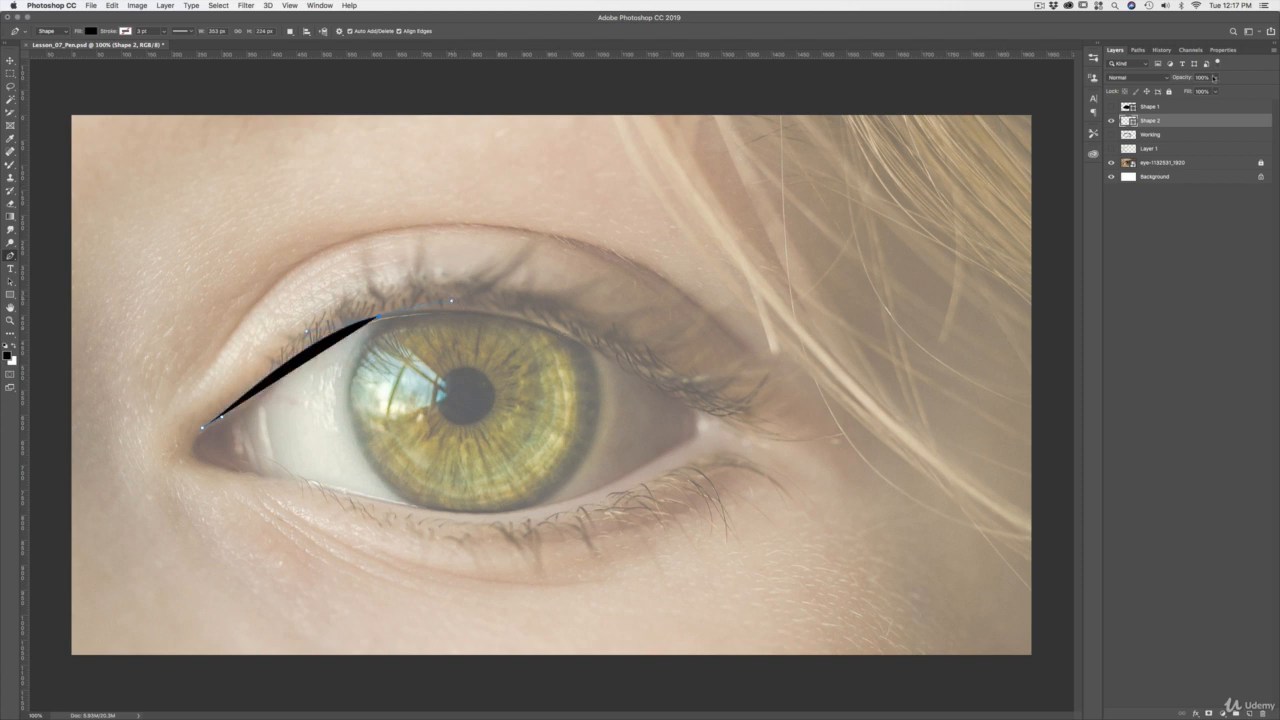
left_click_drag(1189, 95, 1100, 99)
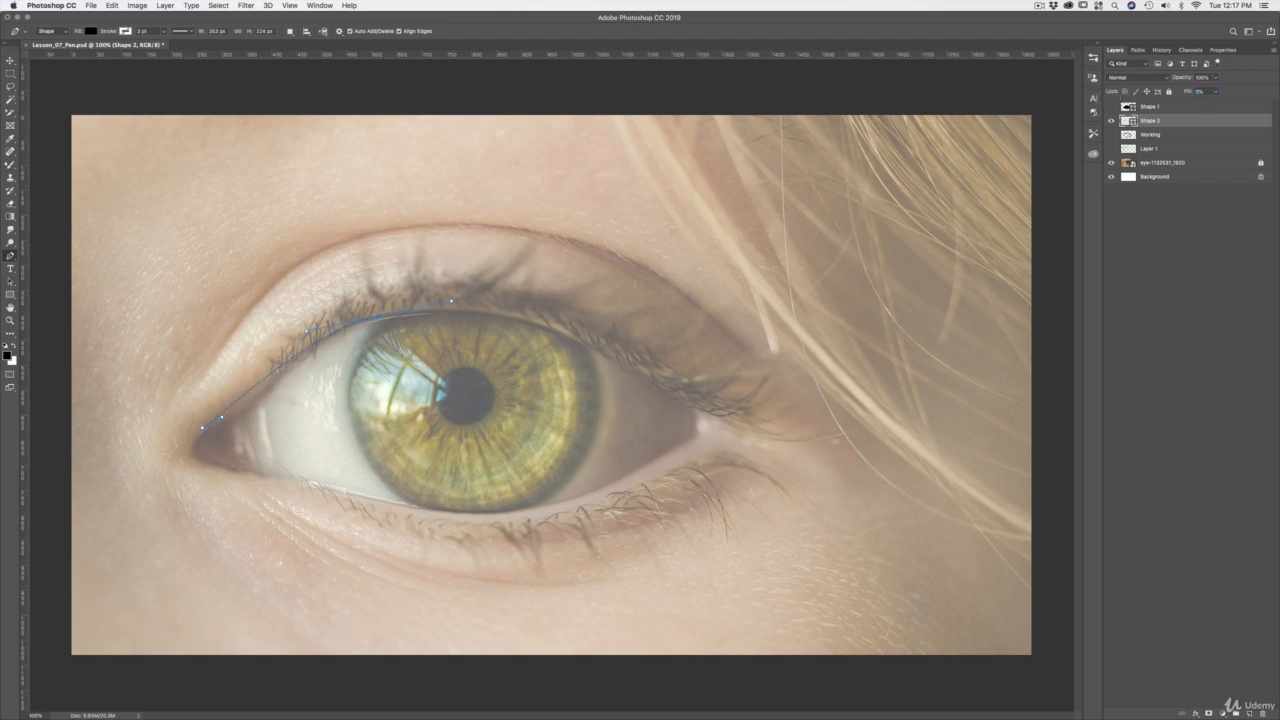
Continue the second outline over the iris, around the outer corner and along the lower lid, closing it at the inner corner.
left_click(544, 325)
left_click_drag(565, 334, 581, 340)
left_click_drag(574, 499, 549, 510)
left_click_drag(397, 500, 314, 484)
left_click_drag(204, 466, 194, 463)
left_click(203, 430)
left_click_drag(223, 415, 227, 413)
Refine the second outline's upper-lid curve by adjusting its anchor points and handles above the iris with the Direct Selection tool.
left_click(12, 282)
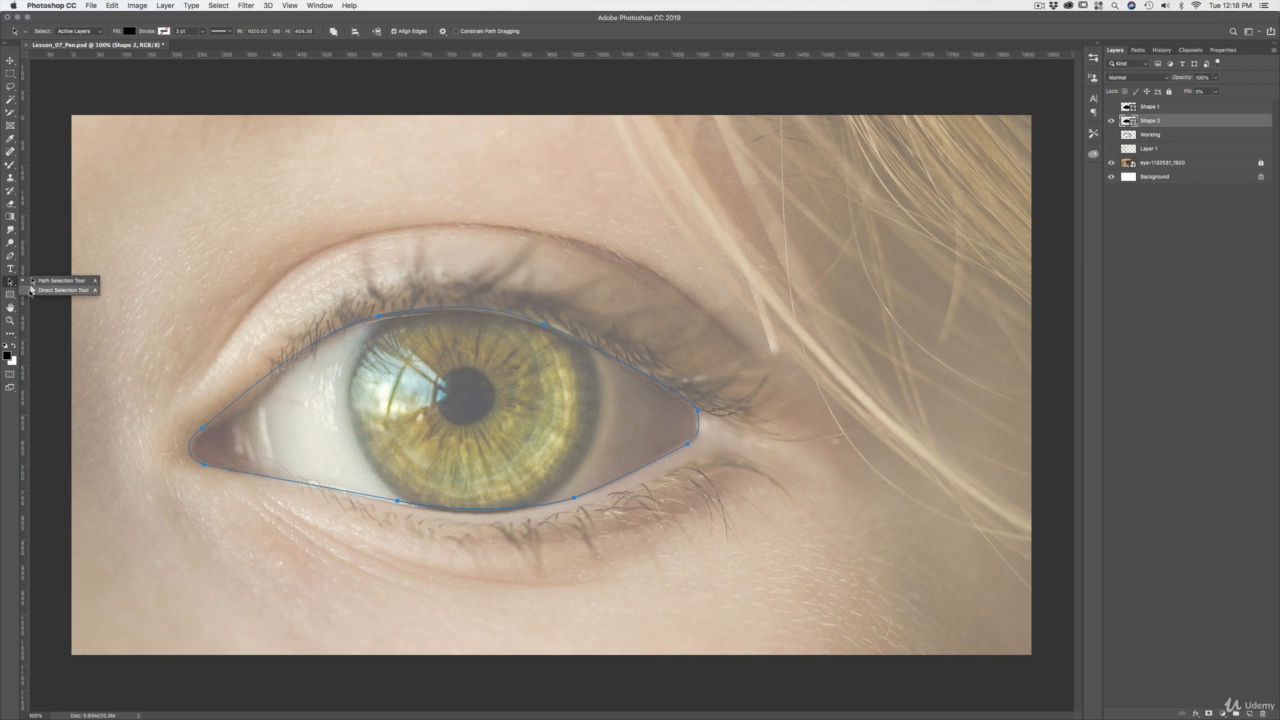
left_click(33, 289)
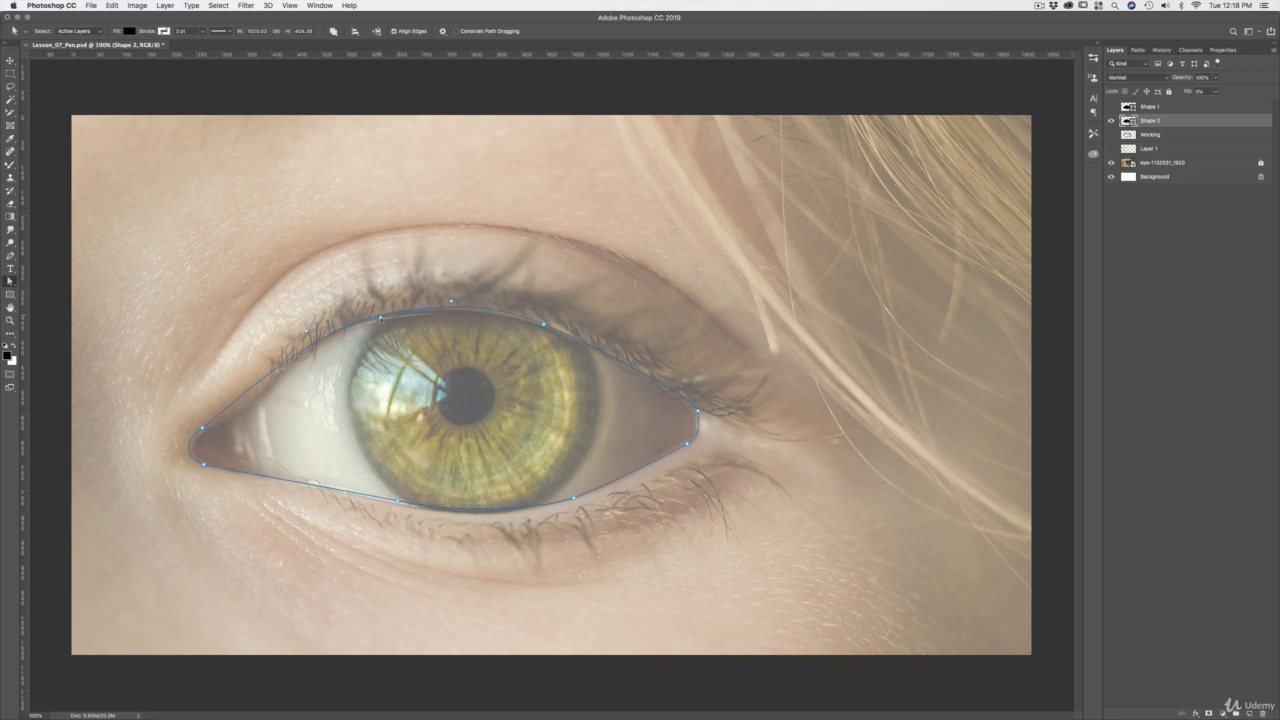
left_click_drag(450, 305, 454, 304)
left_click(203, 428)
left_click(380, 318)
left_click_drag(545, 326, 566, 335)
left_click(378, 318)
left_click(310, 334)
View the Shape 2 path in the paths list, deselecting and reselecting it to hide and show its outline.
left_click(1138, 50)
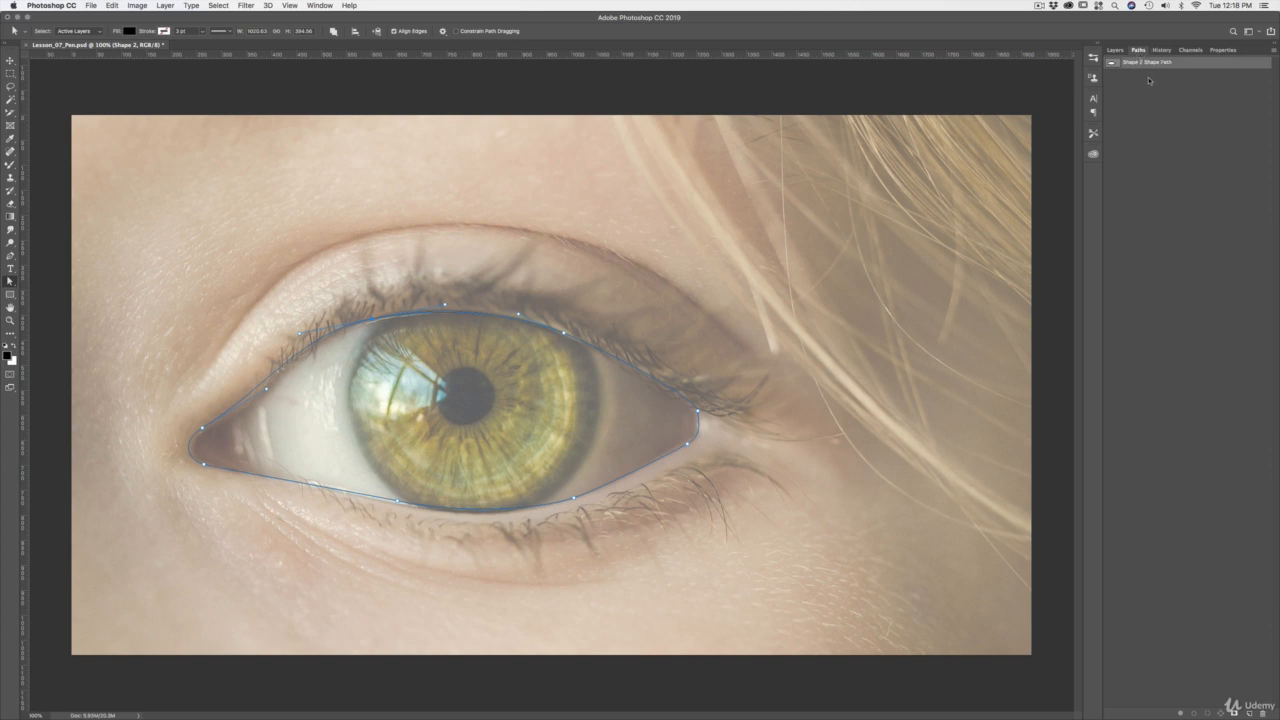
left_click(606, 205)
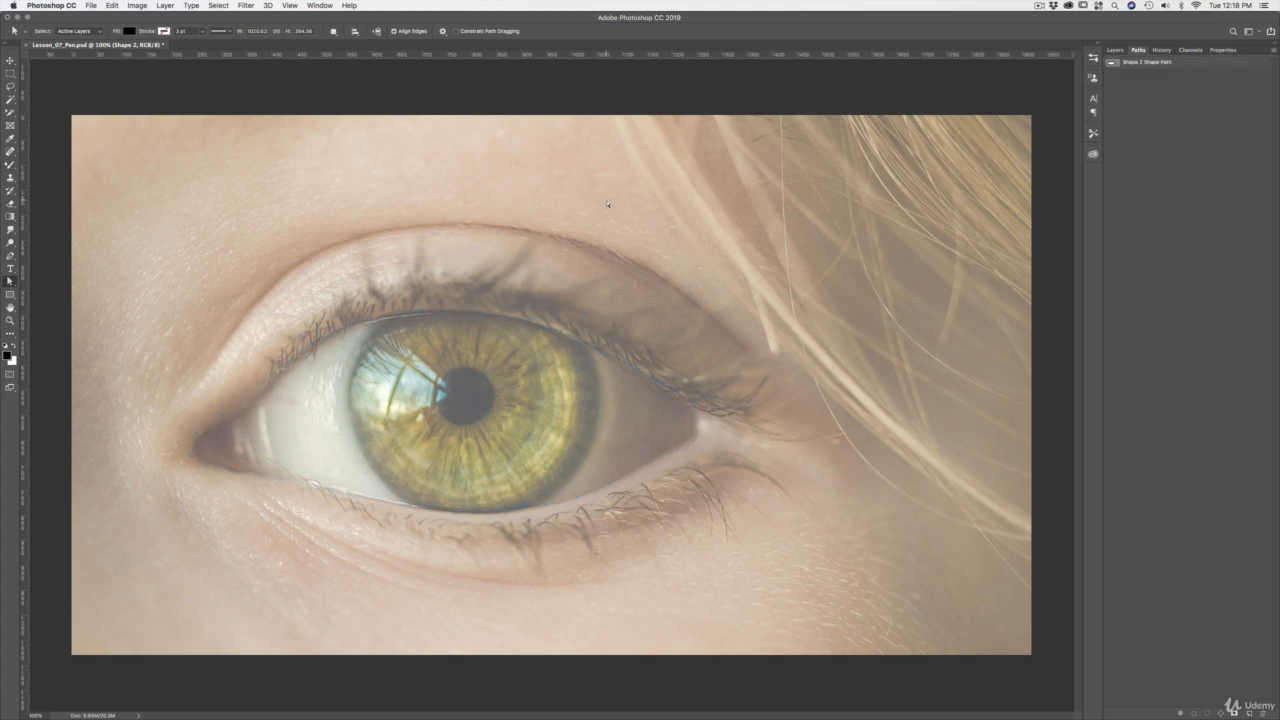
left_click(1105, 65)
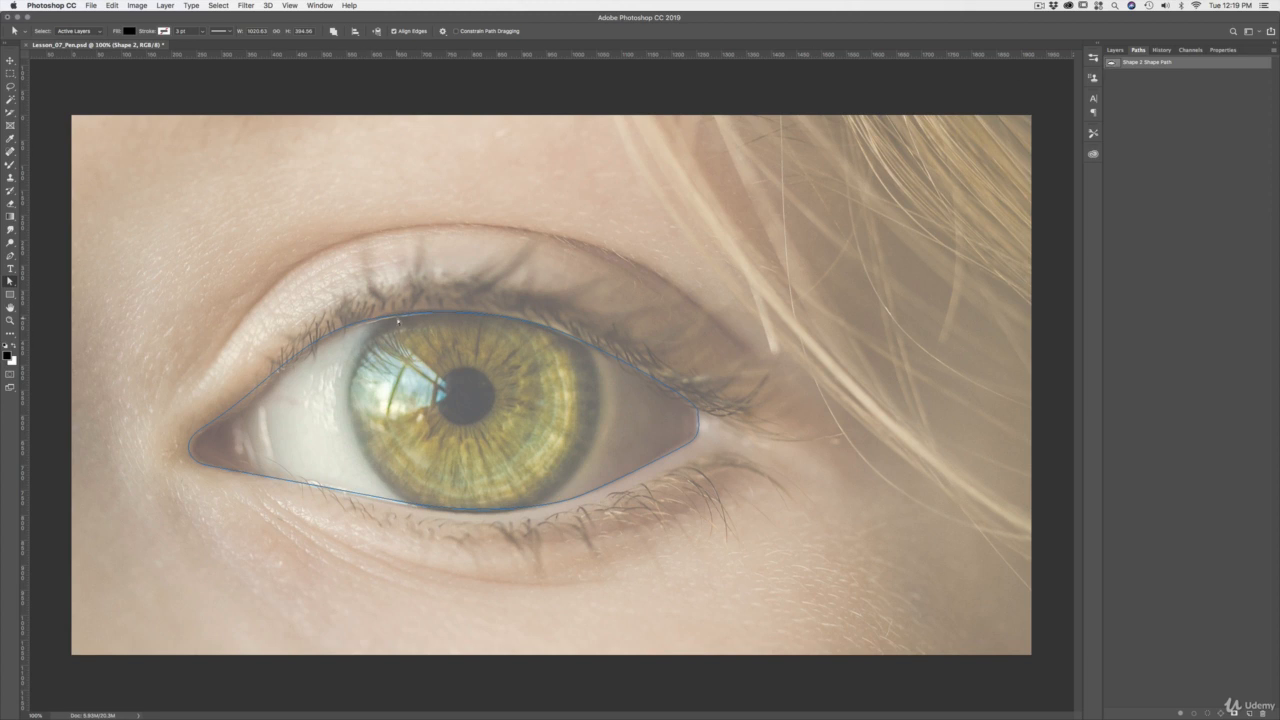
left_click(588, 225)
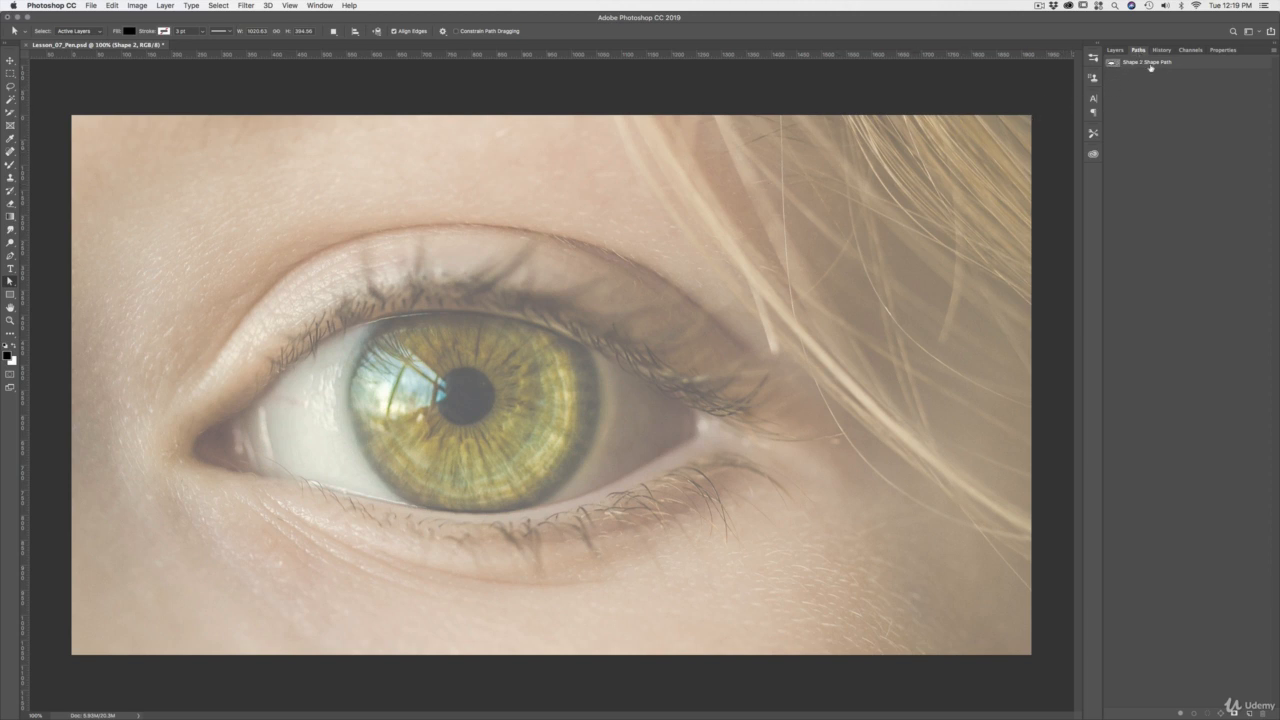
left_click(1180, 64)
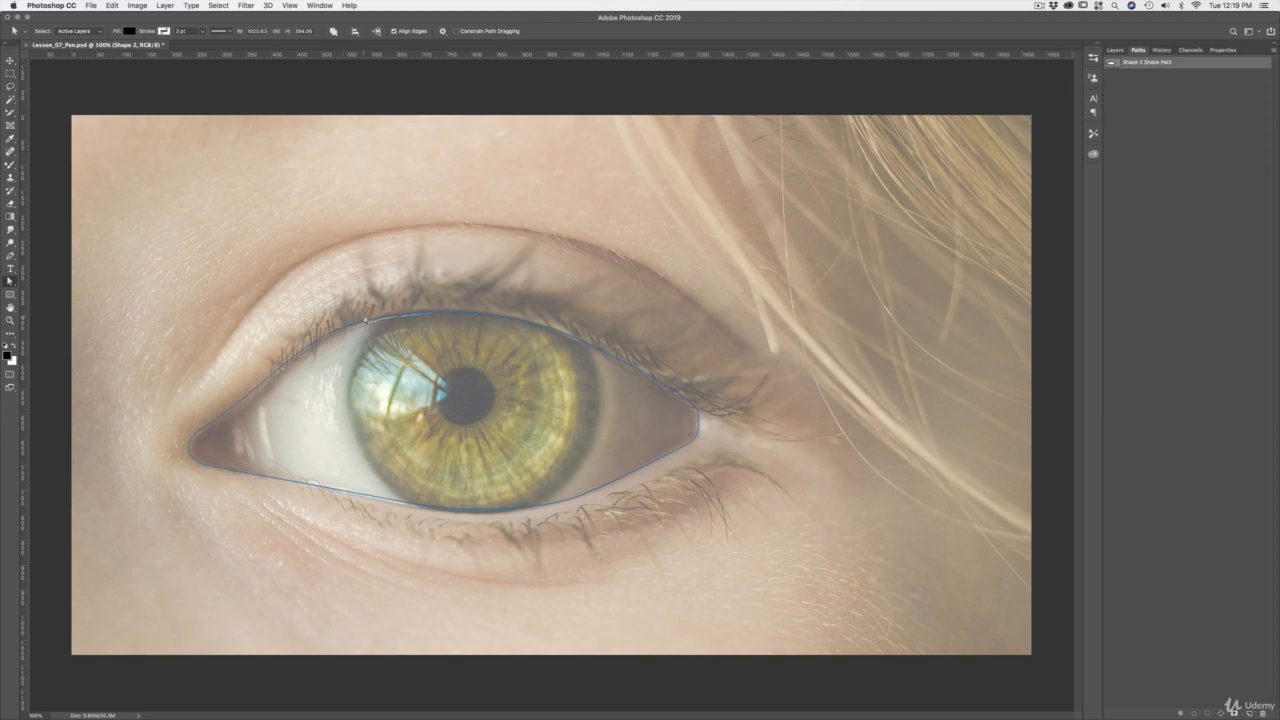
Refine the Shape 2 outline around the outer corner and lower lid by adjusting its anchor points and handles with the Direct Selection tool.
left_click(1118, 51)
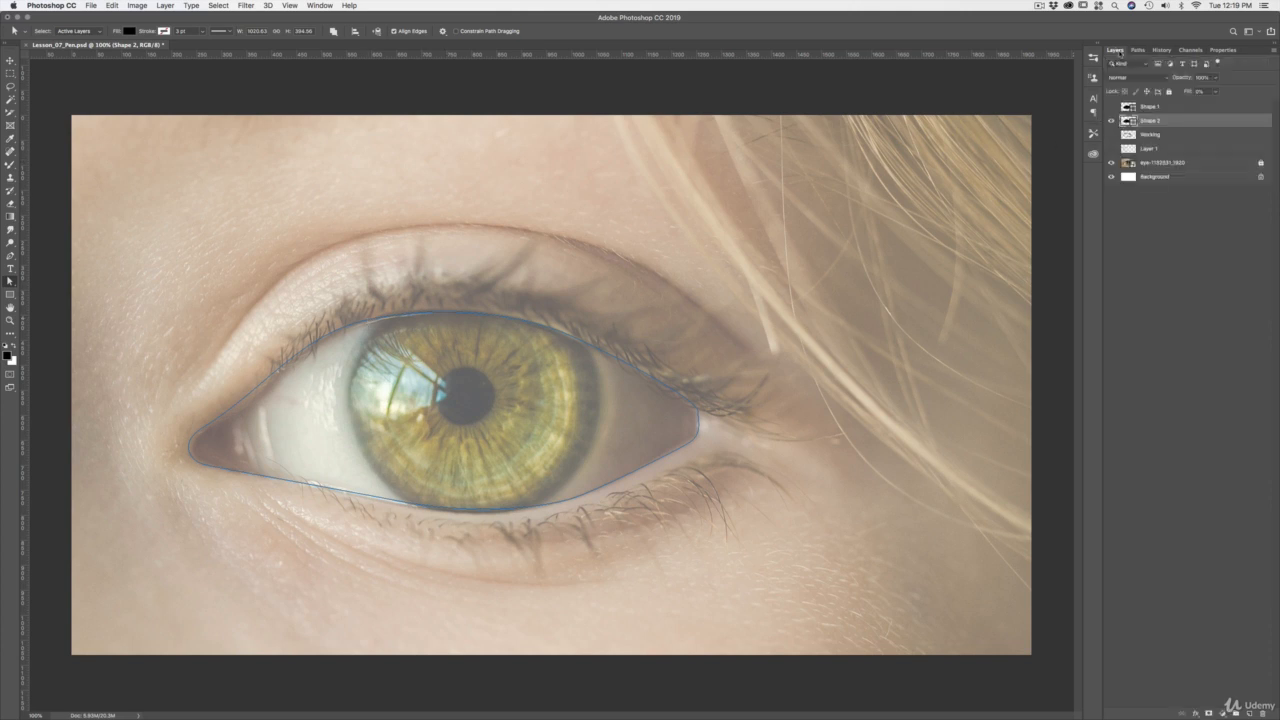
left_click(375, 322)
left_click_drag(694, 404, 694, 398)
left_click_drag(684, 448, 702, 437)
left_click(573, 500)
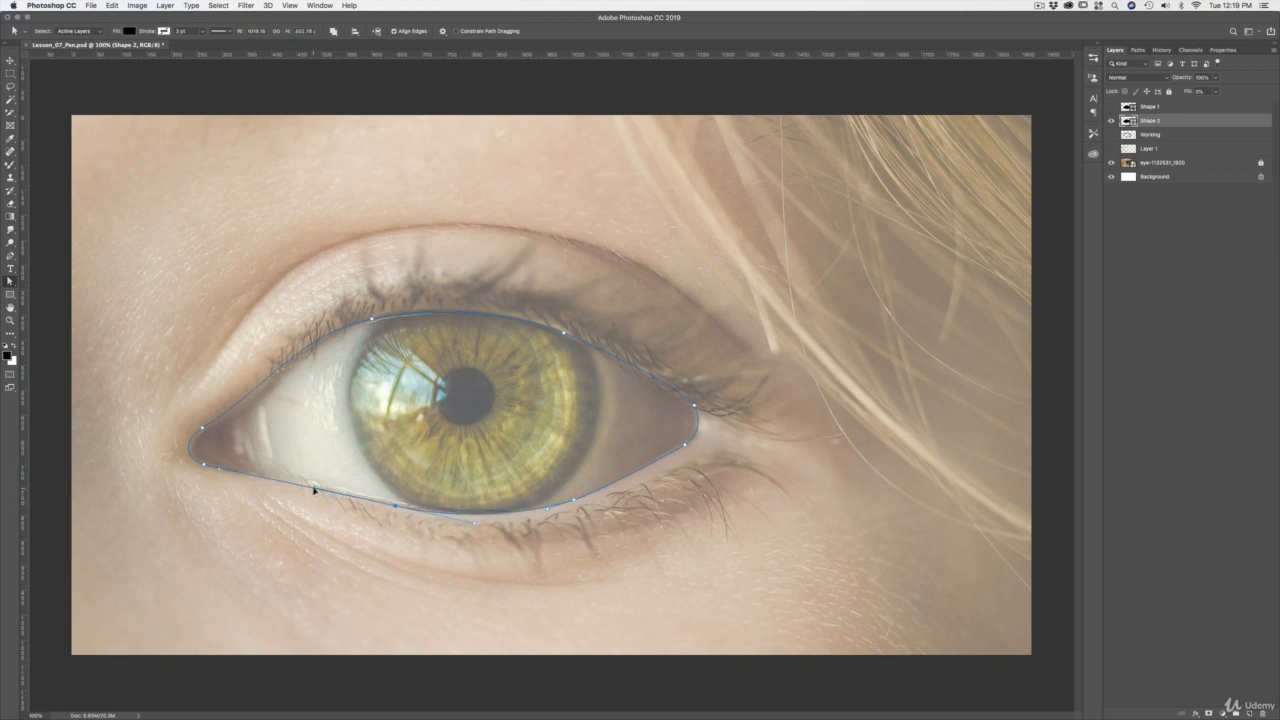
left_click_drag(315, 491, 308, 481)
left_click_drag(574, 501, 541, 514)
mouse_move(598, 492)
left_mouse_down()
mouse_move(600, 470)
mouse_move(568, 459)
mouse_move(586, 457)
mouse_move(606, 490)
left_mouse_up()
Try the Convert Point tool on the upper anchor point at the inner corner of the Shape 2 outline.
left_click(11, 256)
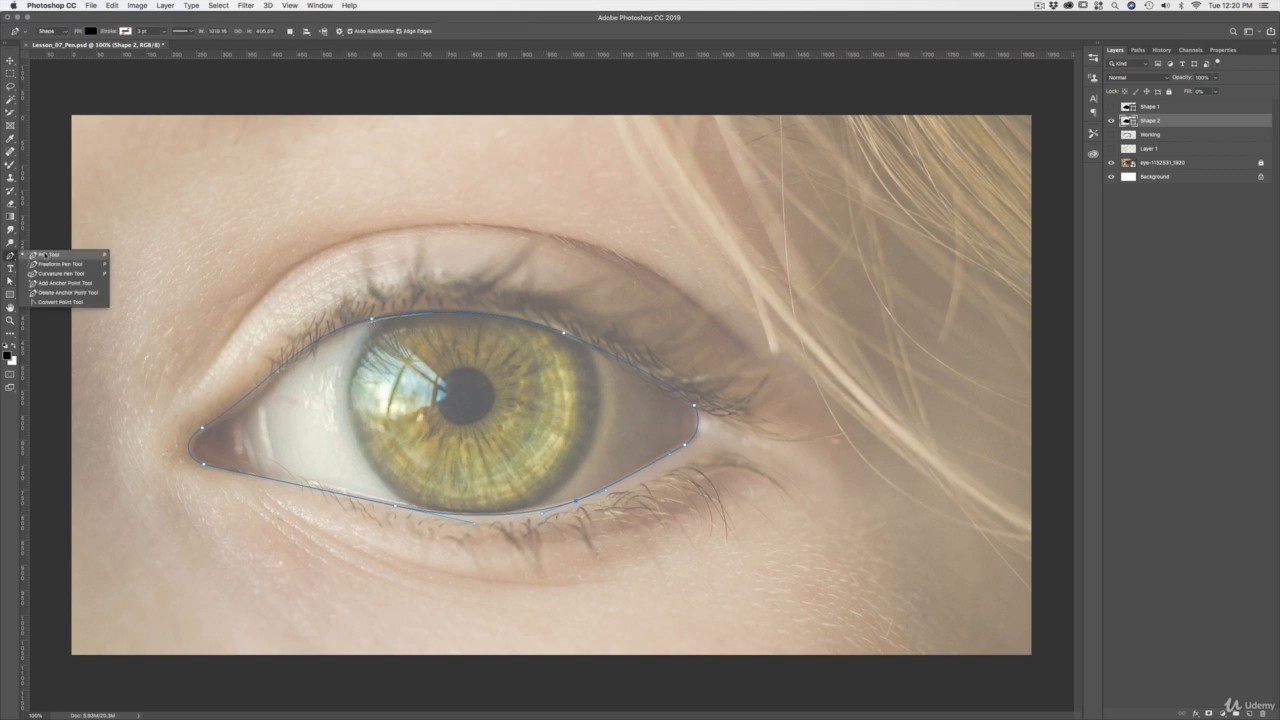
left_click(78, 302)
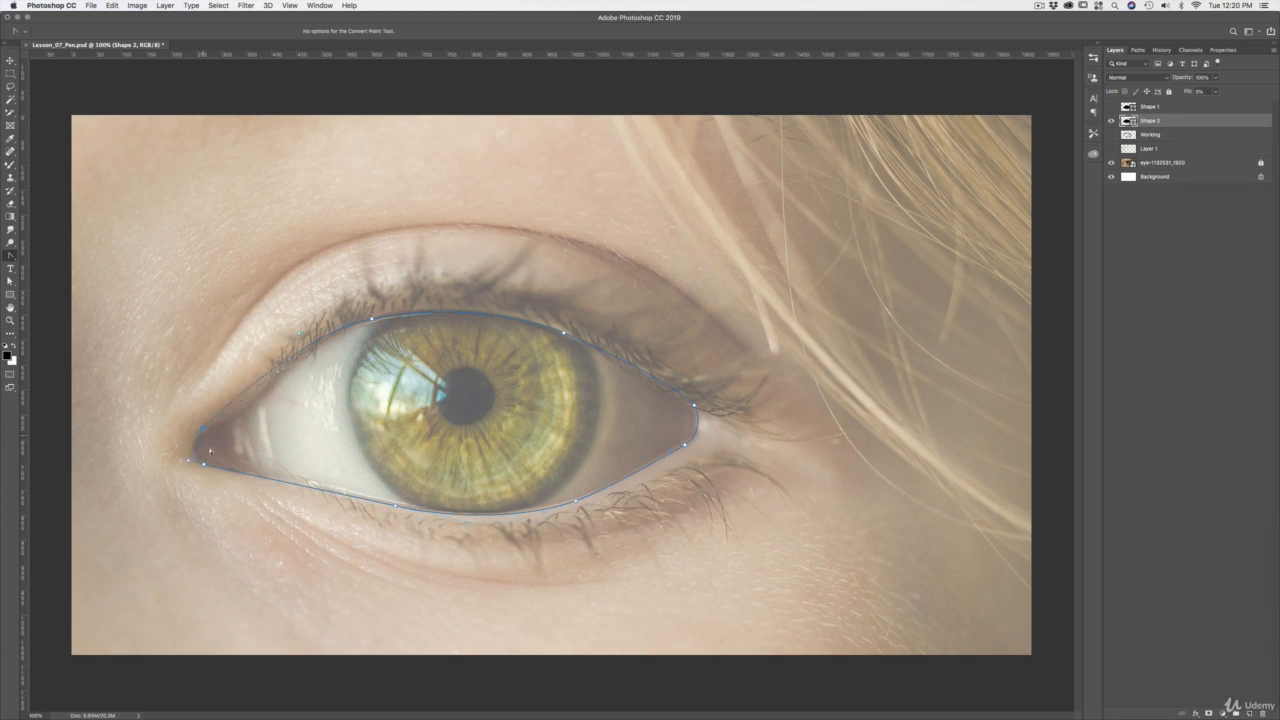
left_click(201, 430)
Set the Shape 2 layer's fill to 100% and change its solid colour to white.
mouse_move(1185, 92)
left_mouse_down()
mouse_move(1248, 92)
mouse_move(1198, 94)
left_mouse_up()
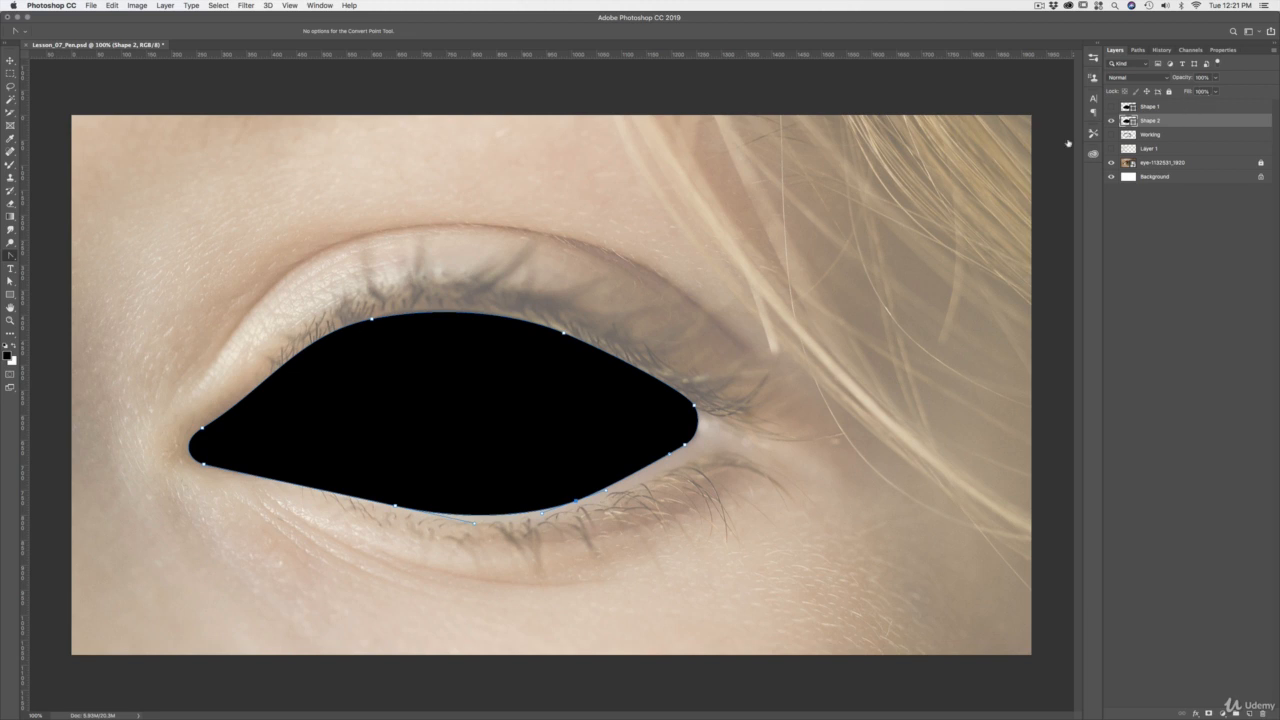
double_click(1127, 121)
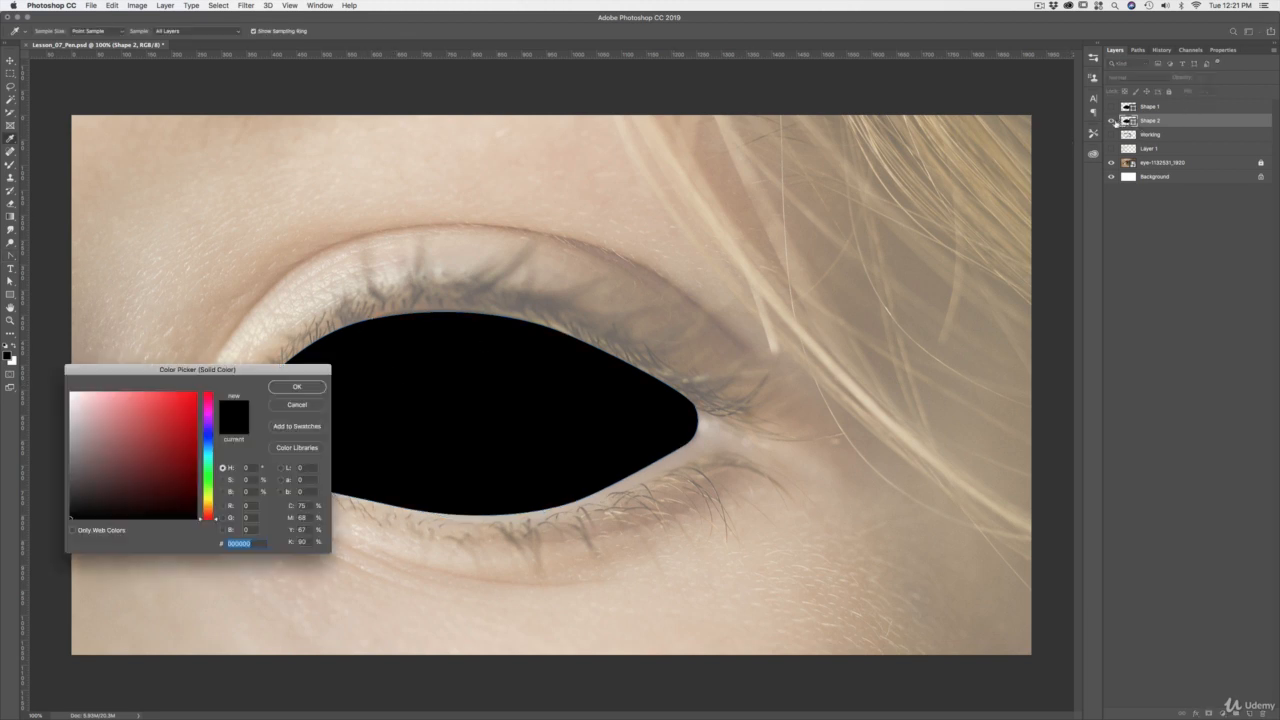
left_click_drag(93, 411, 69, 390)
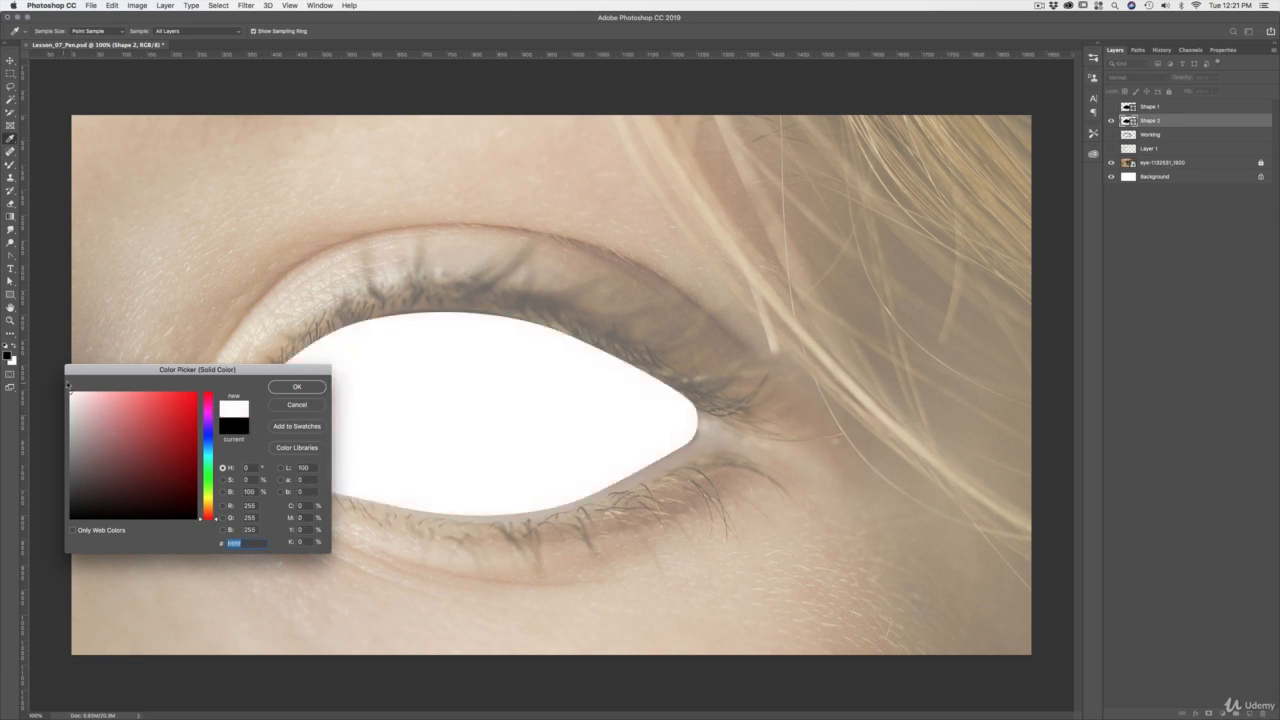
left_click(286, 389)
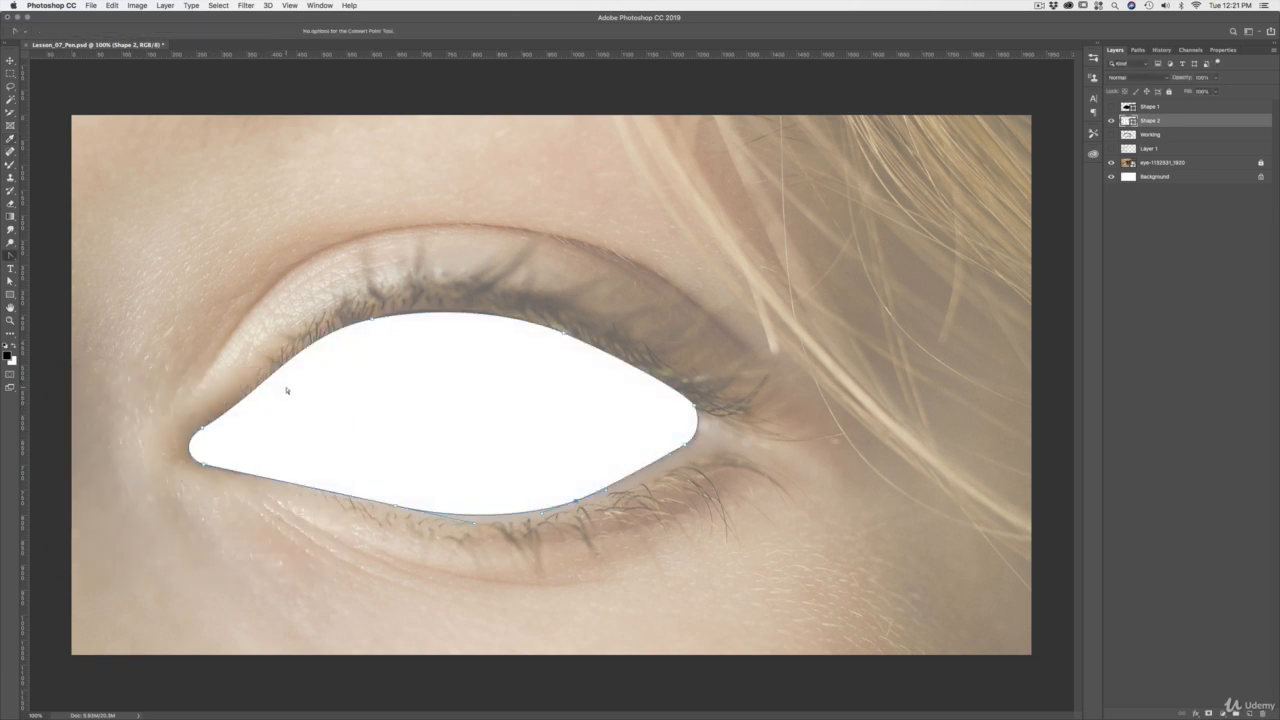
Try a Gradient Overlay layer style on Shape 2 and turn it back off.
double_click(1185, 123)
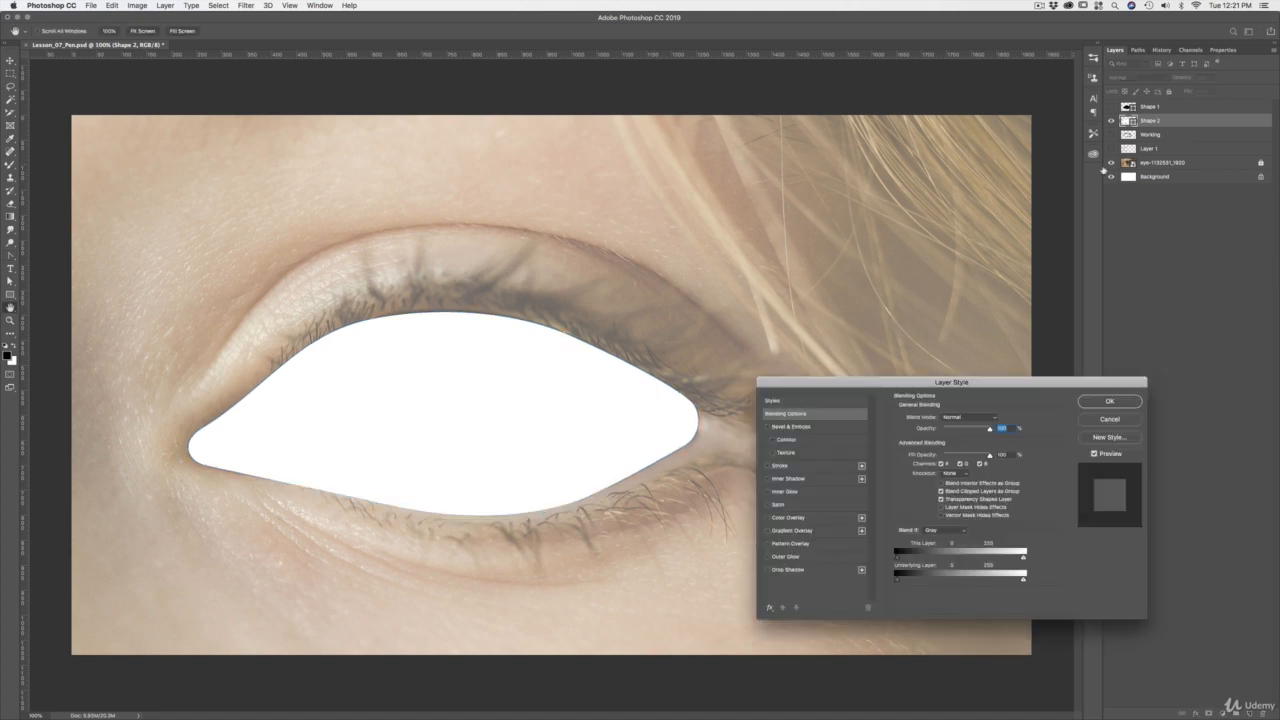
left_click(806, 533)
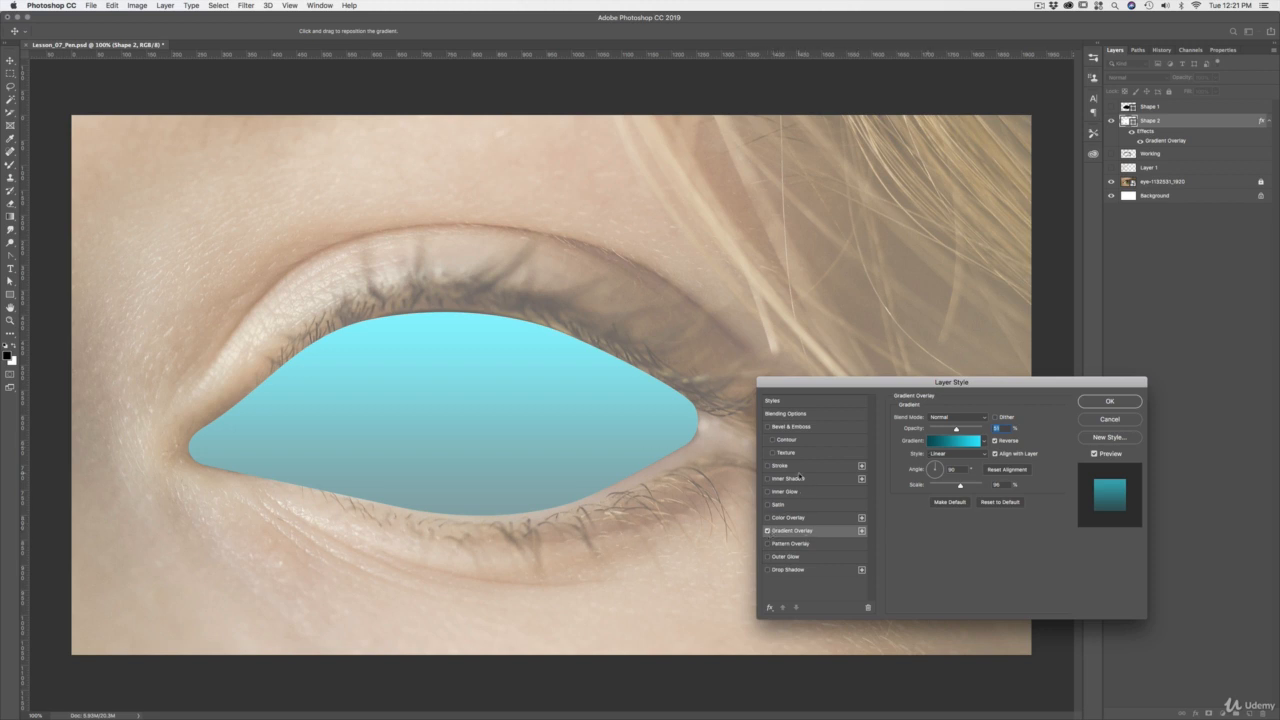
left_click(767, 531)
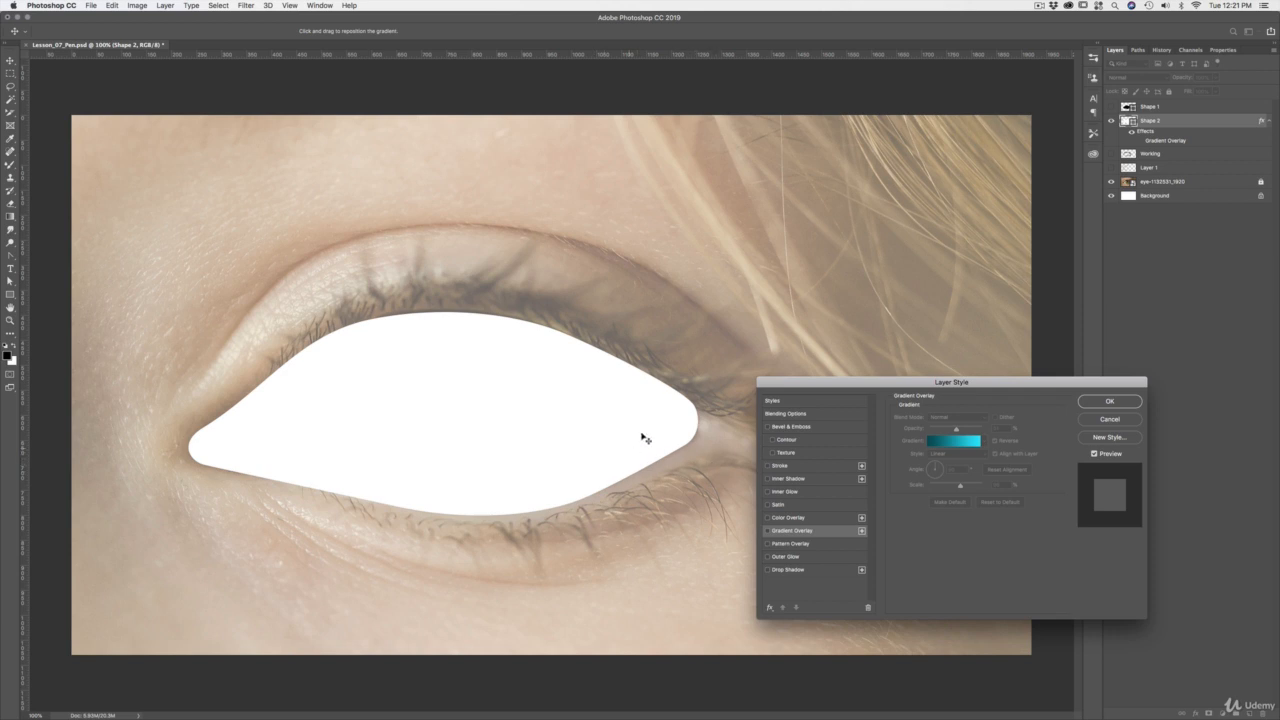
left_click(1092, 402)
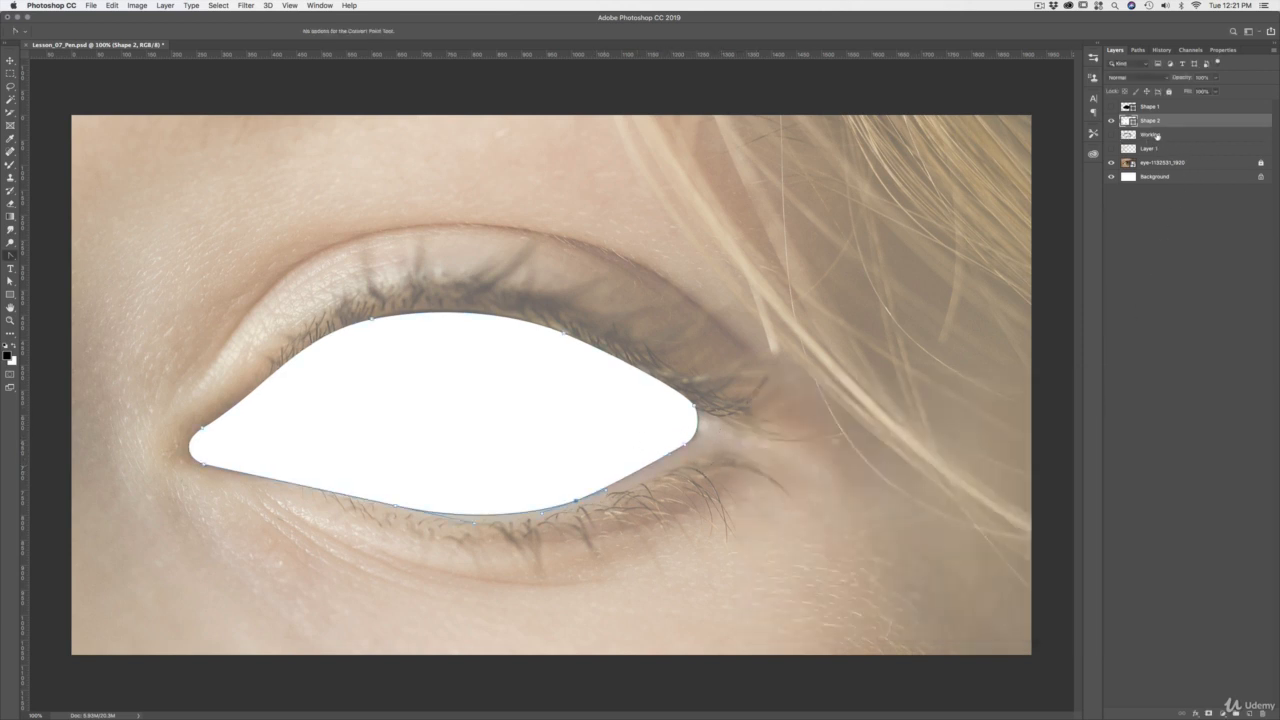
Move the Working layer above Shape 2 and show it, keeping Shape 1 hidden, and save the document.
left_click_drag(1157, 134, 1150, 114)
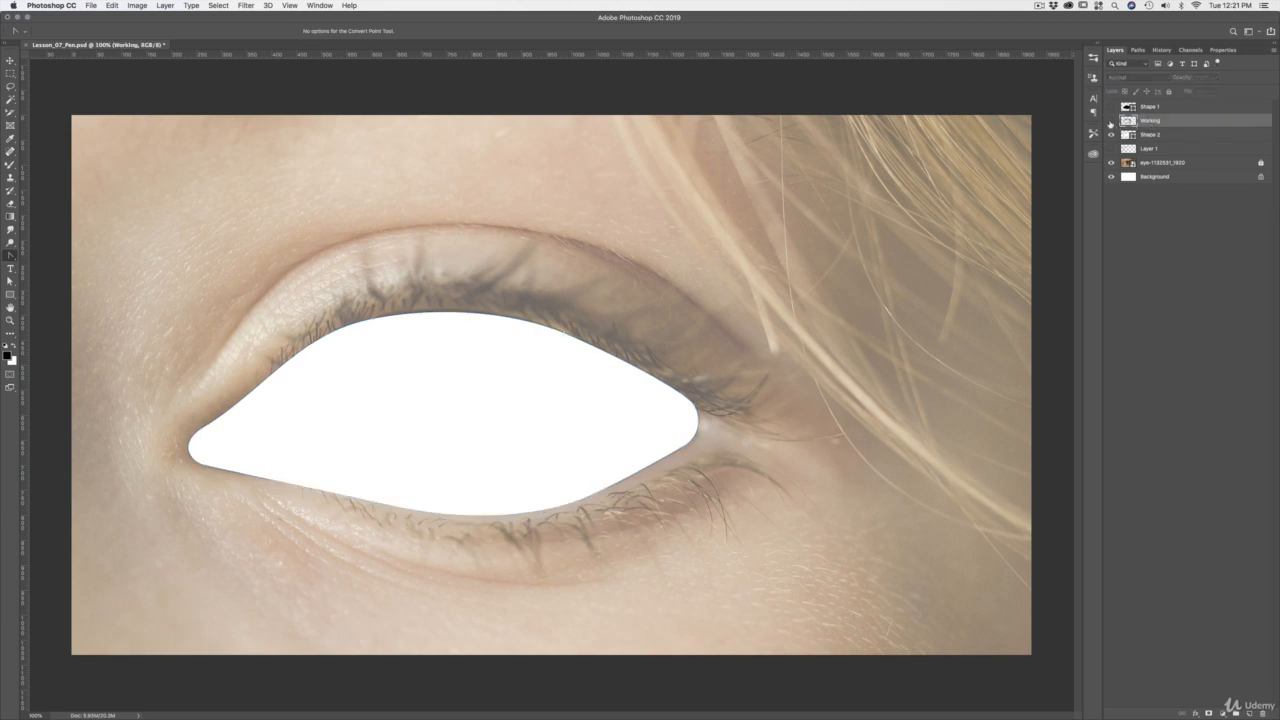
left_click(1111, 120)
left_click(1111, 107)
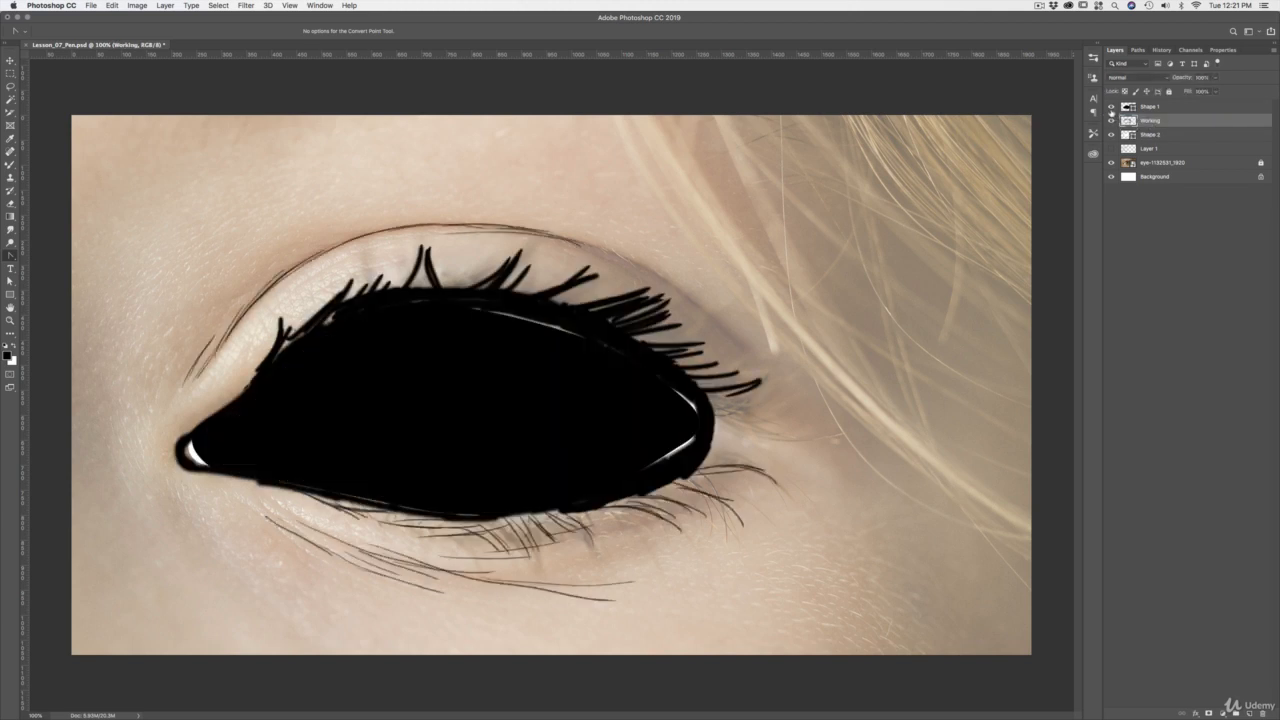
left_click(1111, 107)
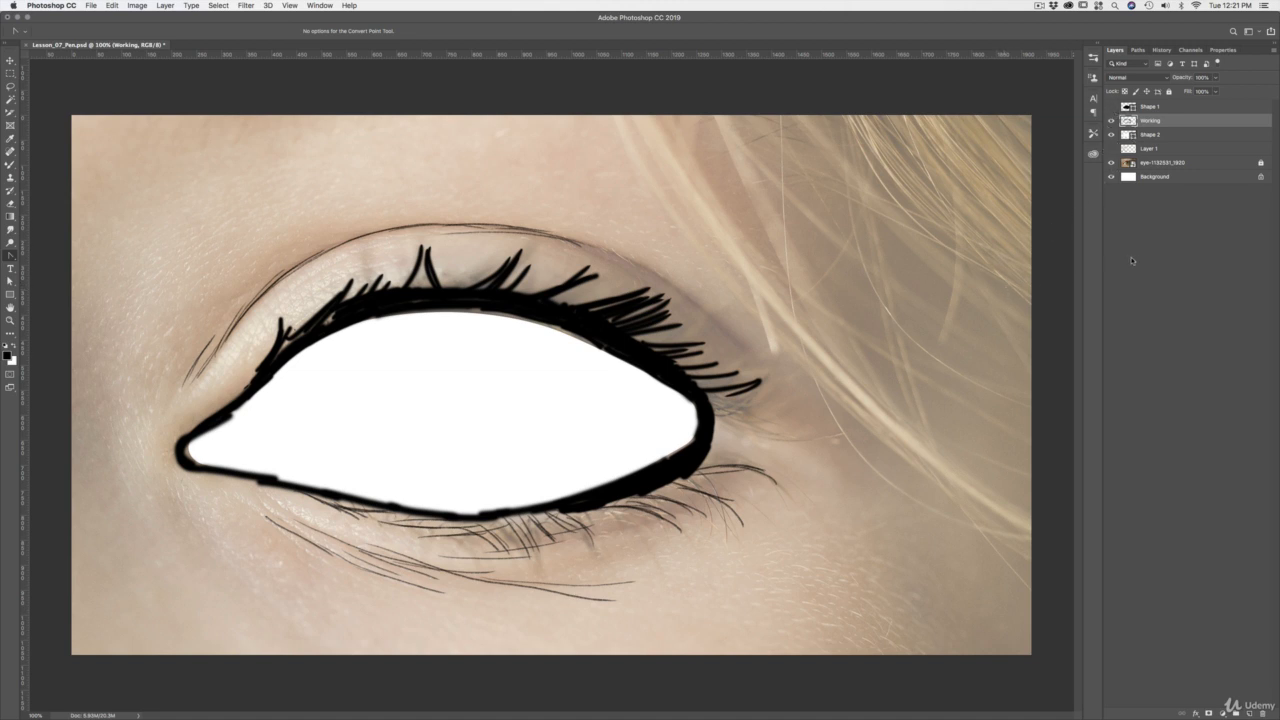
key("cmd+s")
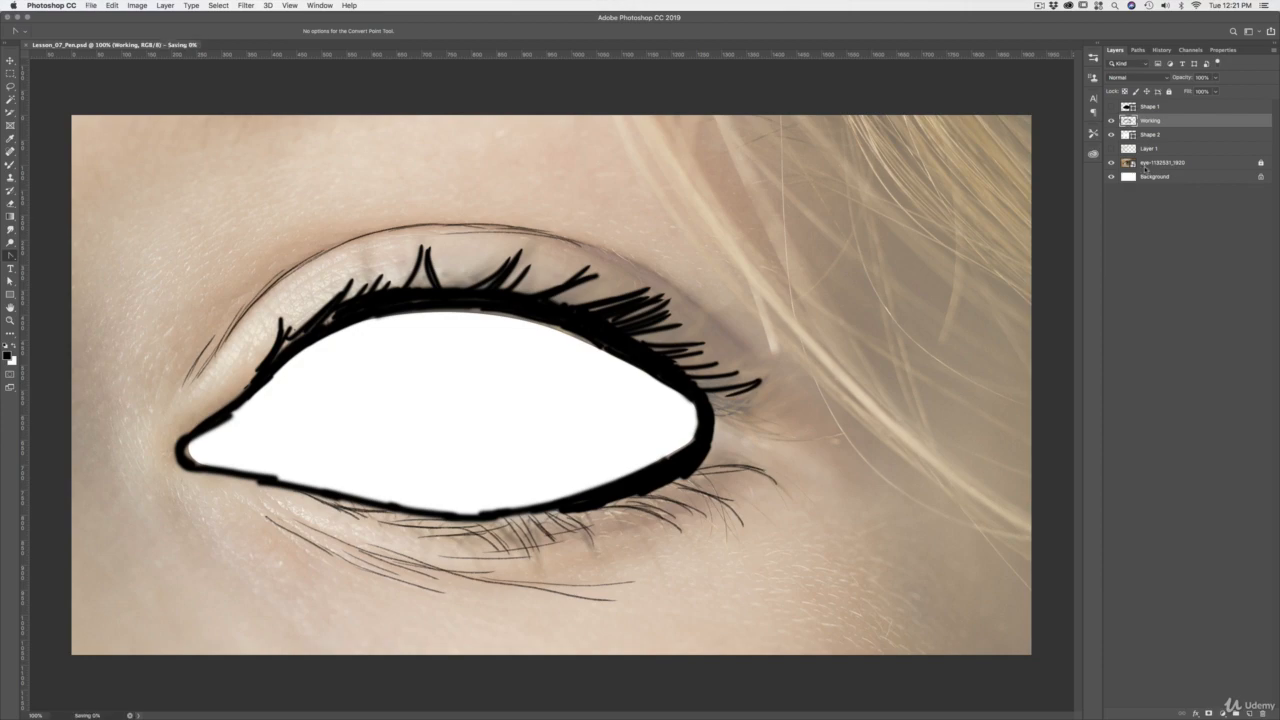